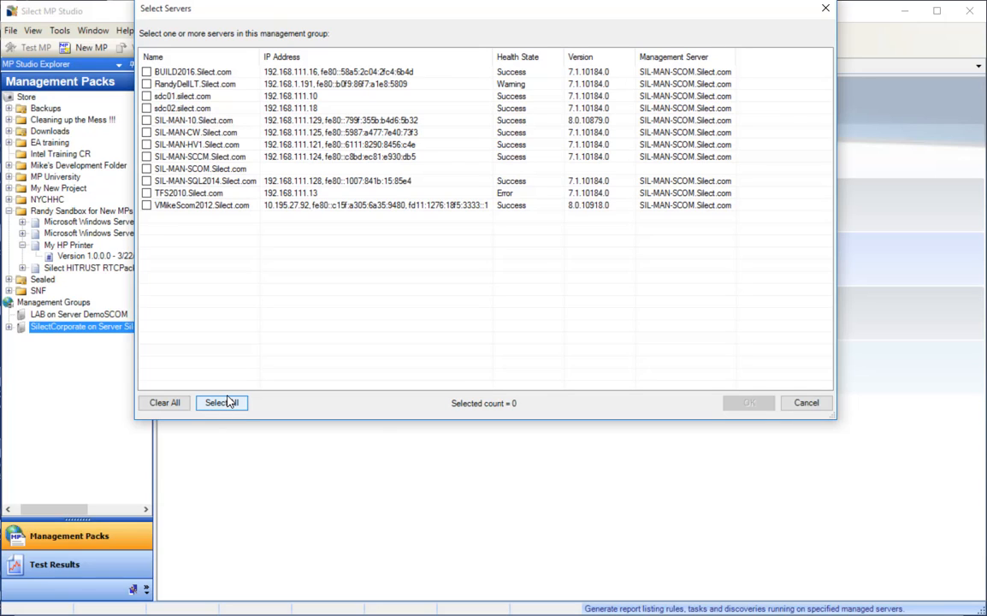
Dismiss the server selection, bring up the workflow report for 12 servers, and expand SIL-MAN-SCOM.Silect.com
click(823, 408)
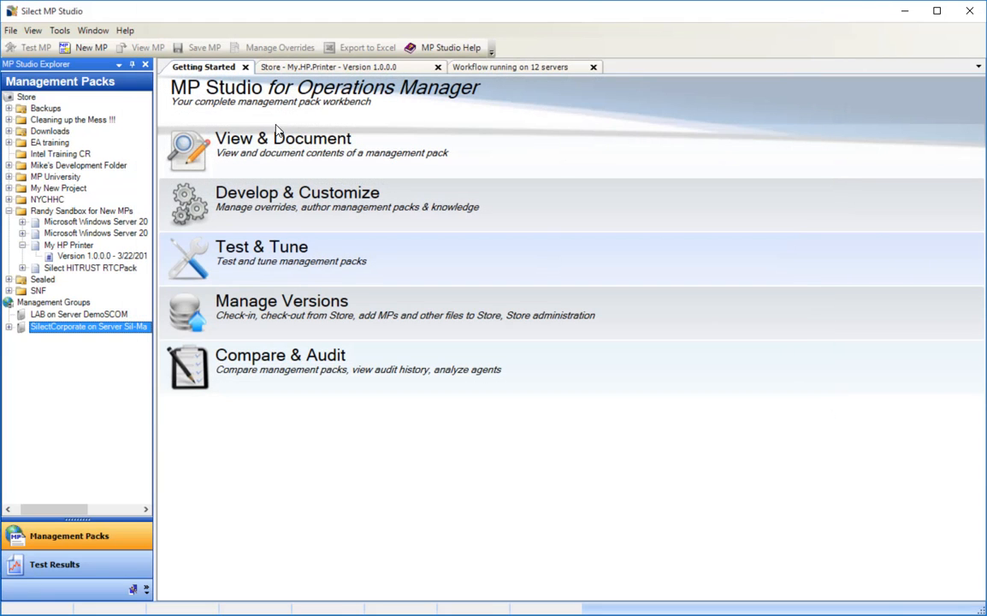
click(537, 68)
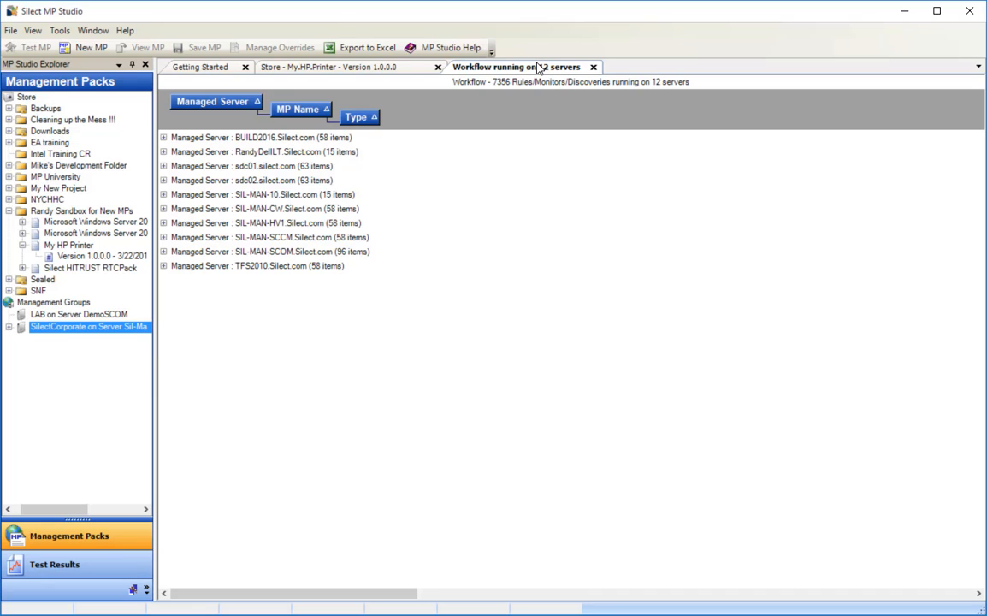
click(164, 252)
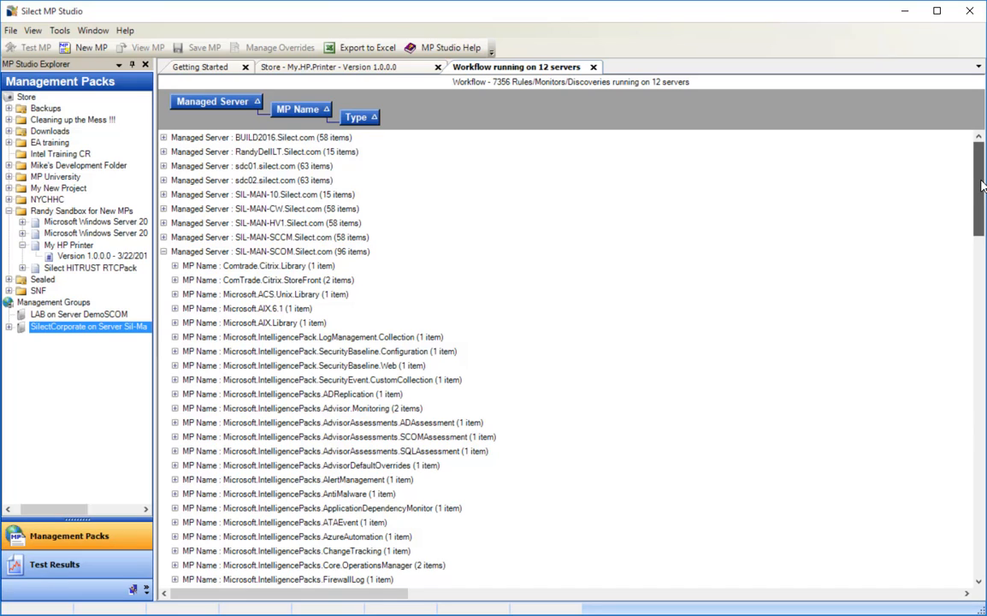
Examine the monitors running from Microsoft.SystemCenter.2007 on SIL-MAN-SCOM, including the type and threshold details of their overrides
drag(982, 187, 975, 303)
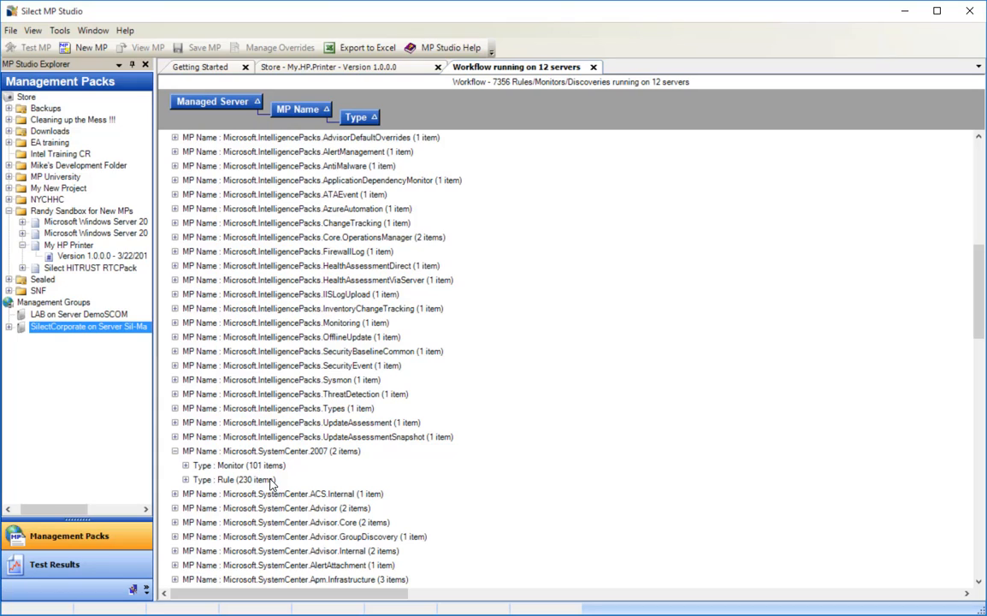
click(186, 467)
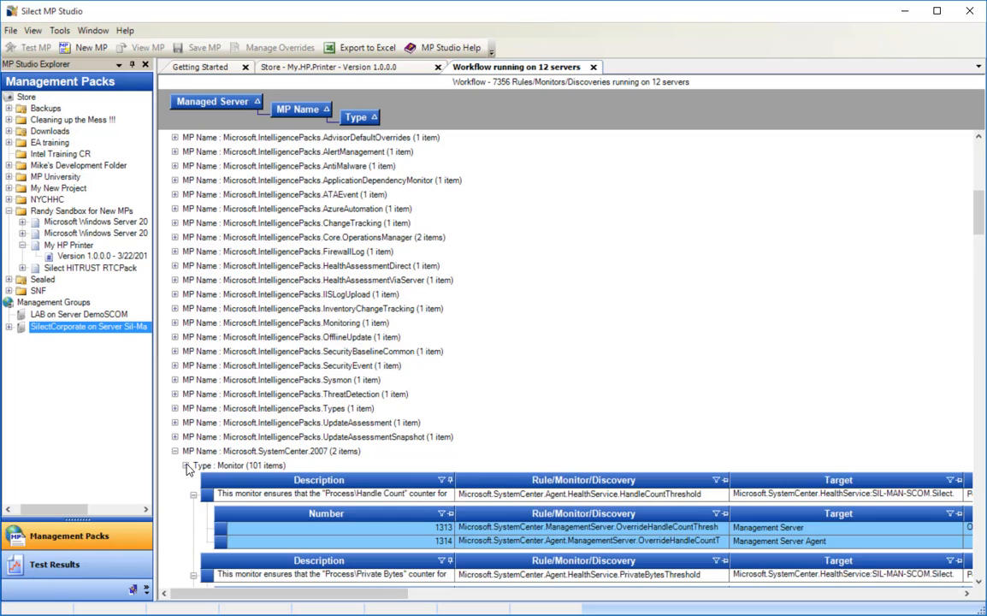
scroll(753, 297, down, 3)
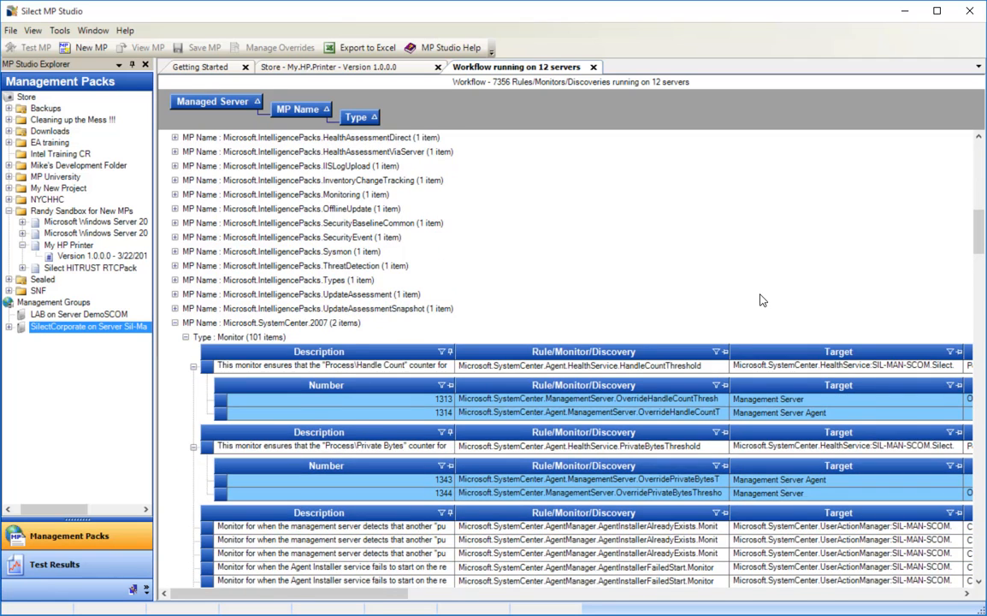
scroll(761, 300, down, 2)
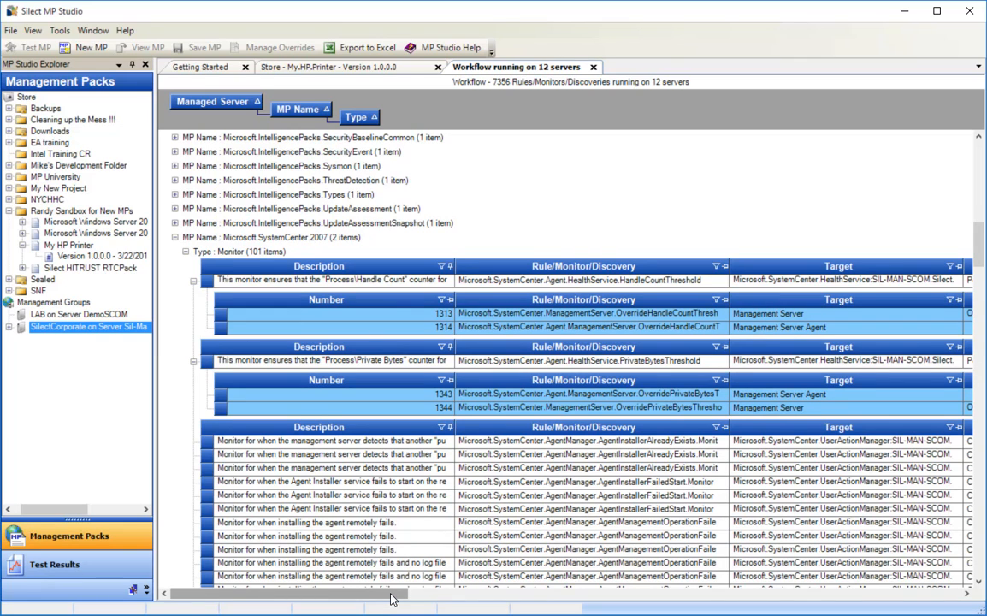
drag(392, 599, 743, 613)
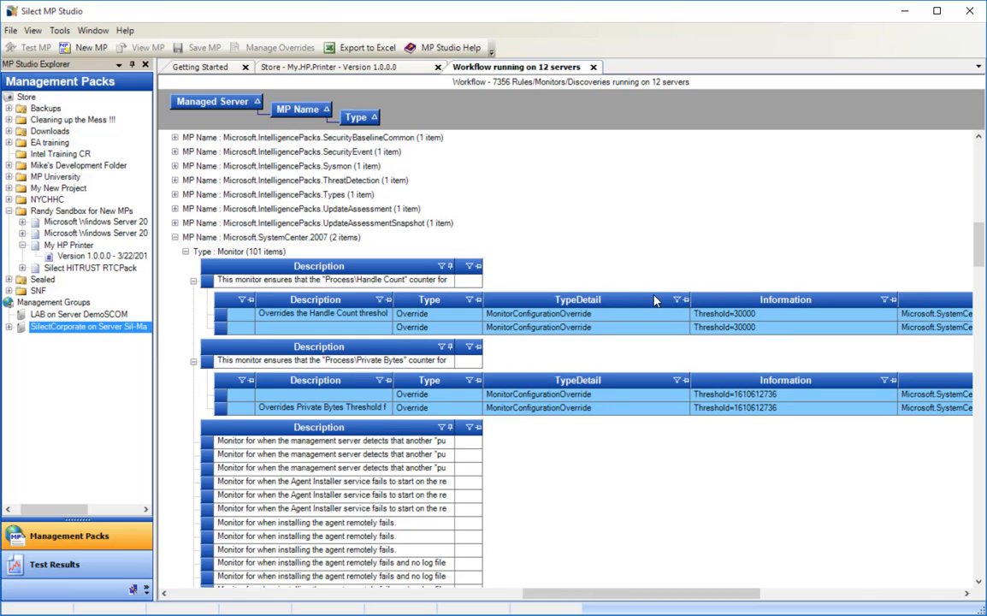
In the My.HP.Printer management pack, start a fragment import using Class.And.Discovery.Registry.KeyExists.mpx from Kevin Holman Fragments v1.6
click(366, 68)
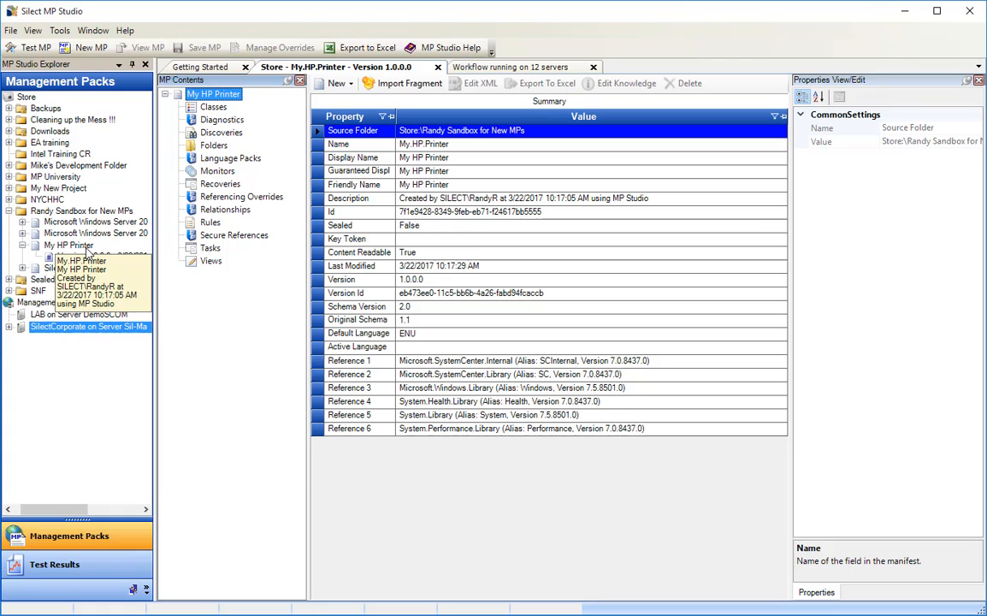
click(412, 87)
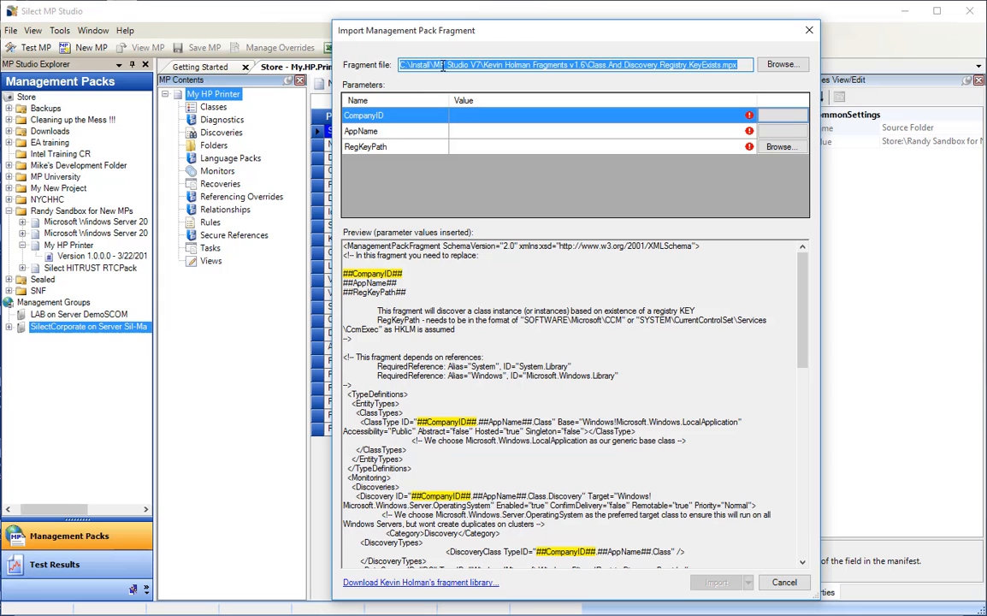
click(796, 68)
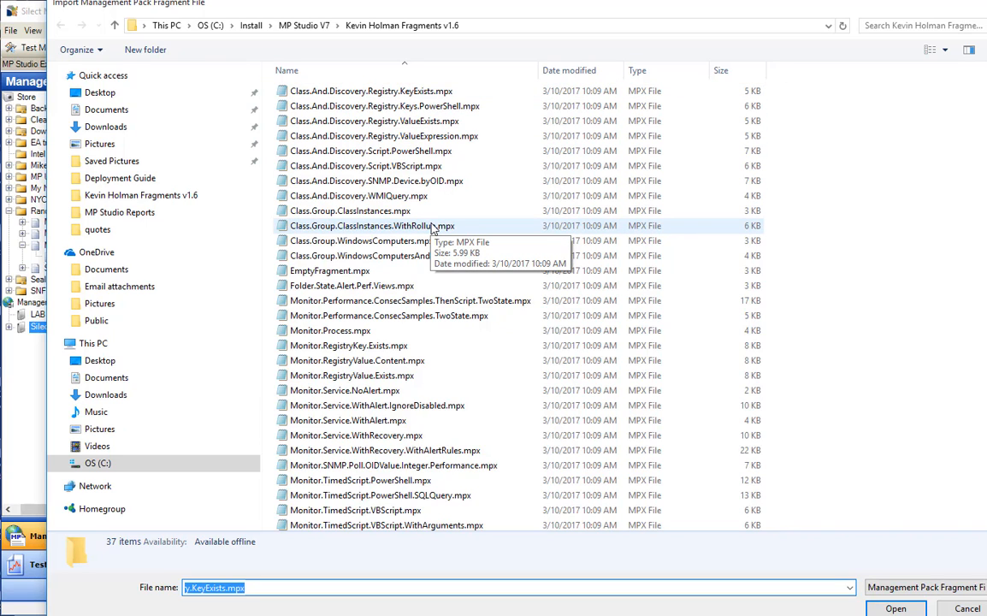
click(427, 93)
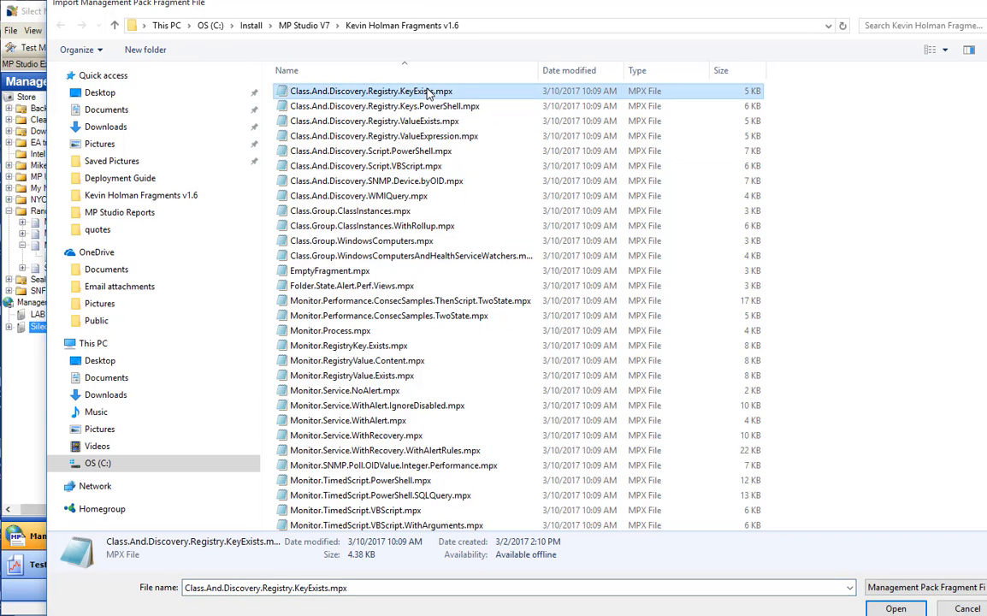
click(898, 608)
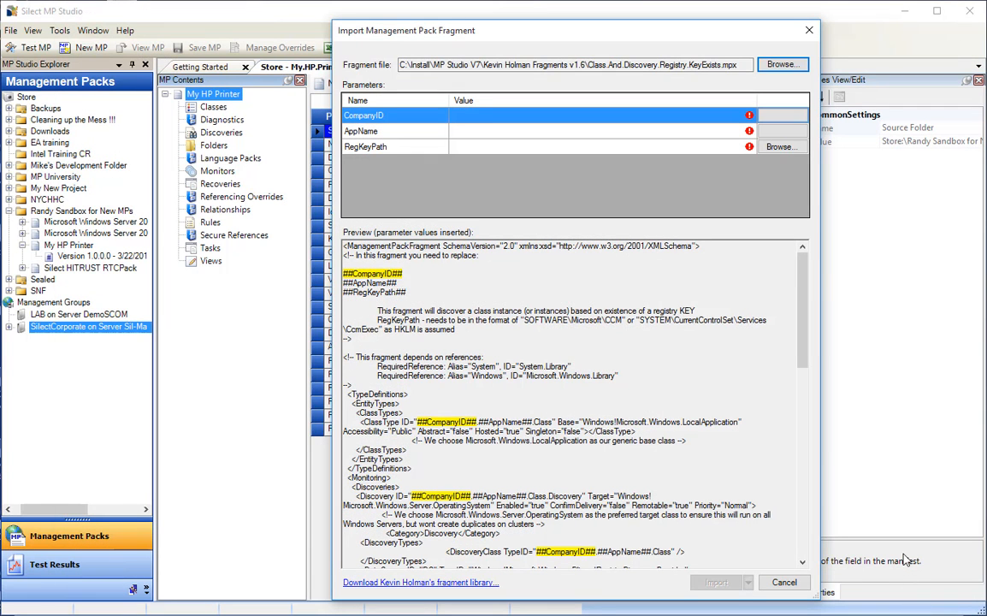
Set the fragment's CompanyID parameter to Silect and its AppName parameter to MYPrinter
click(482, 116)
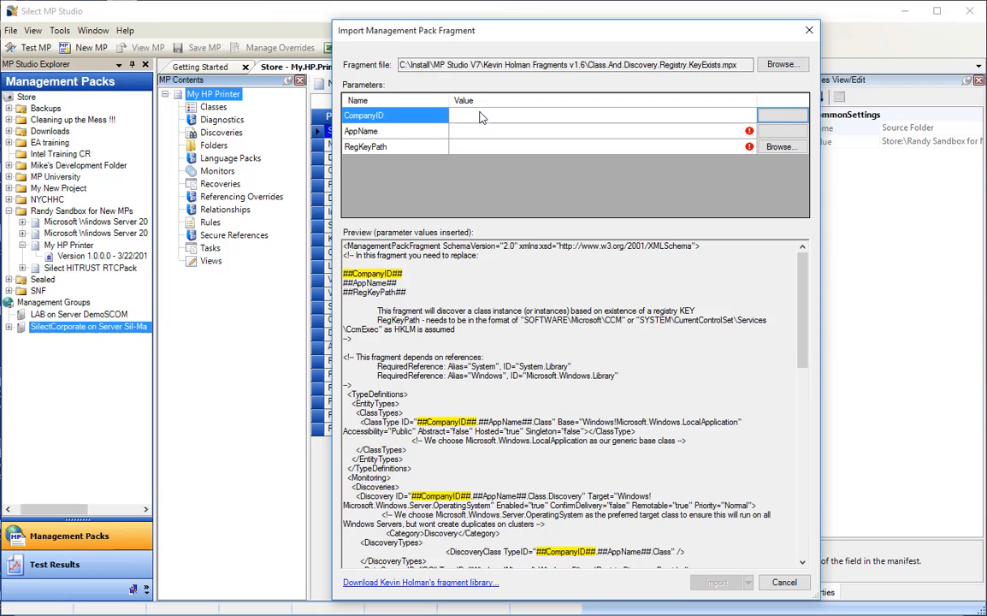
text(Slect)
click(462, 132)
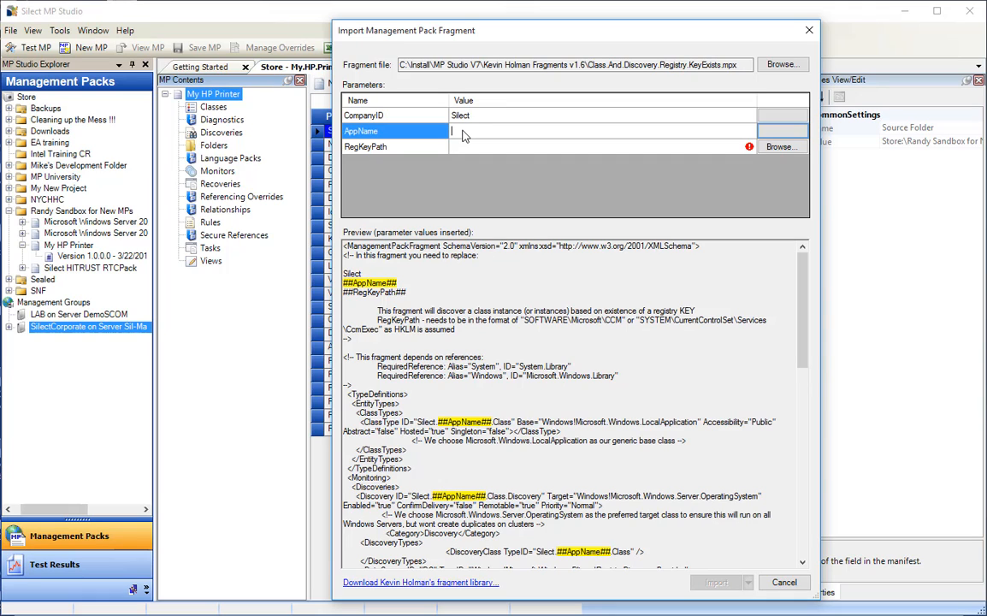
text(MYPrinter)
click(463, 131)
key(BackSpace)
Set RegKeyPath to the registry key SOFTWARE\Hewlett-Packard\Install\{459DD3A7-C44A-4EF8-8B1B-78864A9A31AE} by picking it from the local machine's registry
click(459, 151)
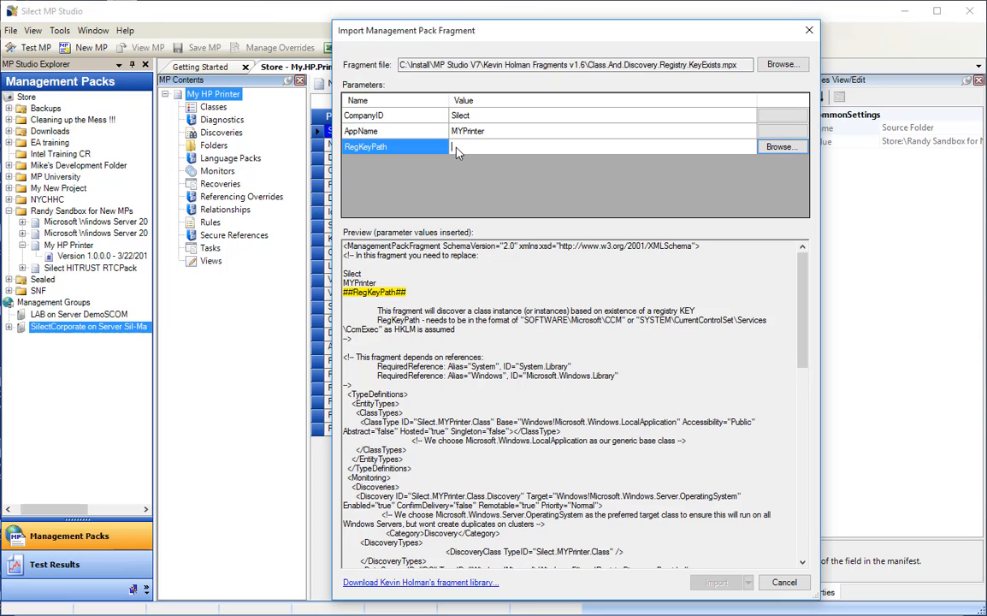
click(780, 147)
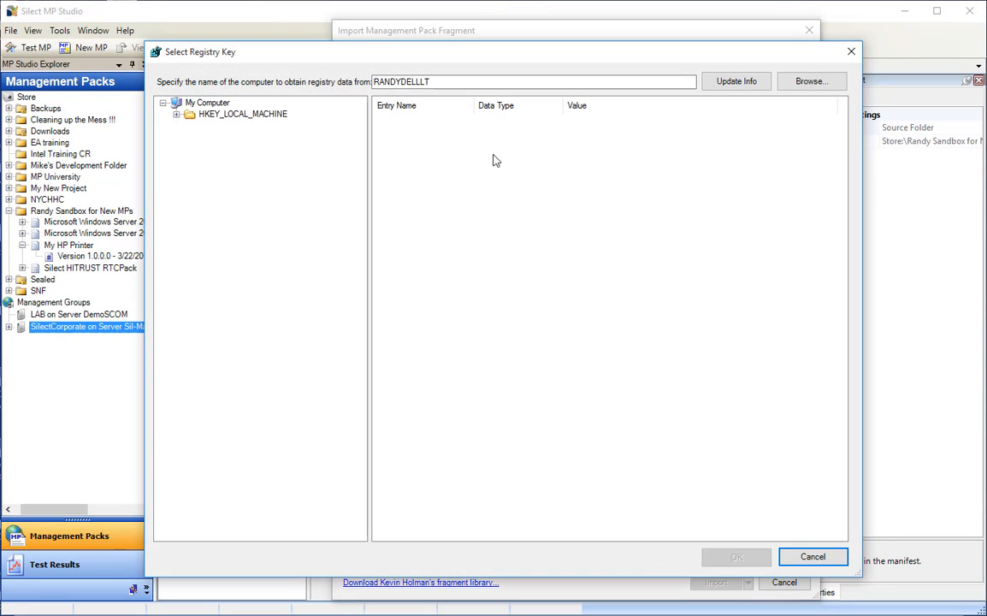
click(176, 115)
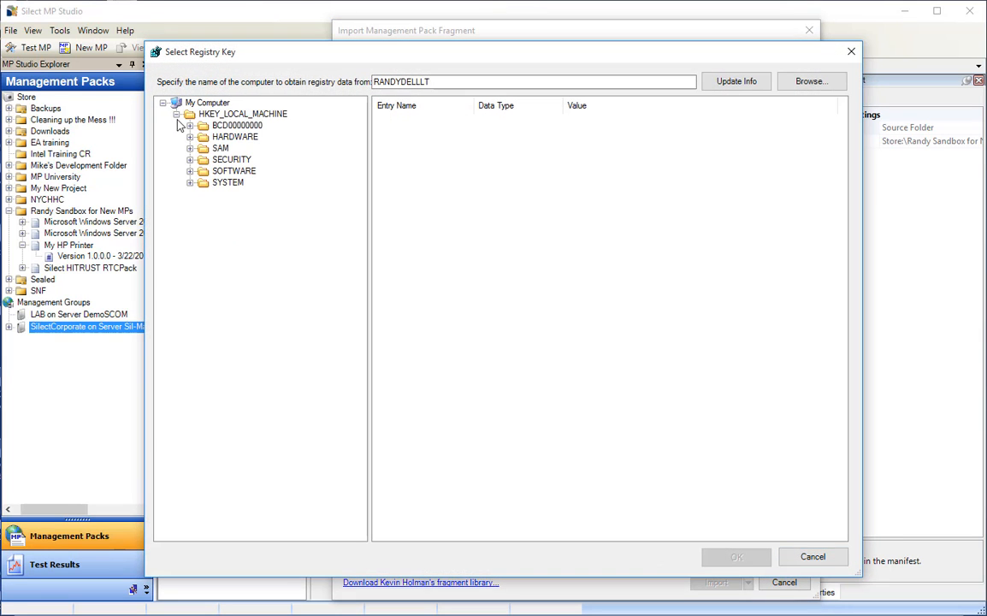
click(190, 171)
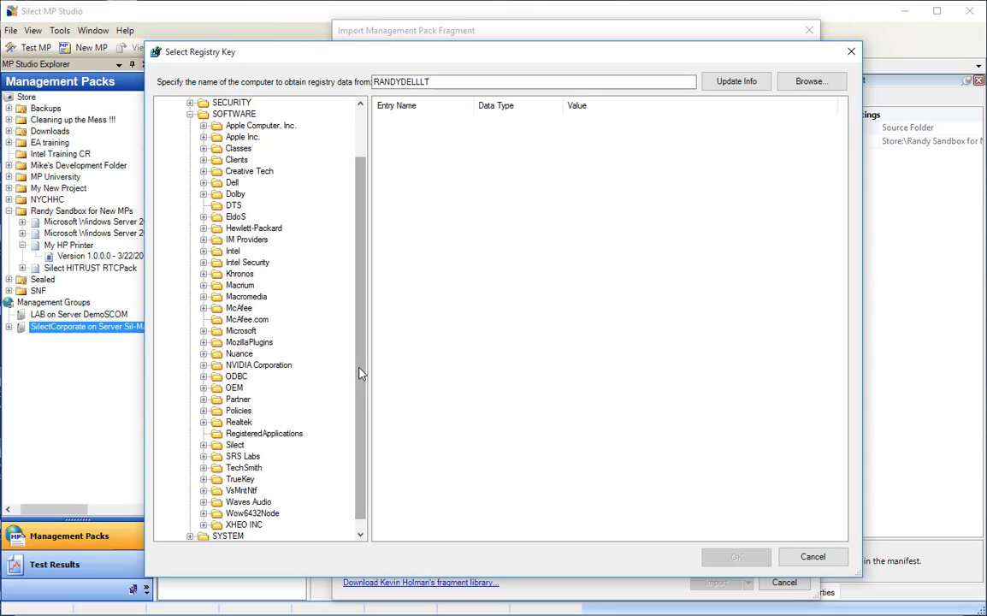
click(203, 228)
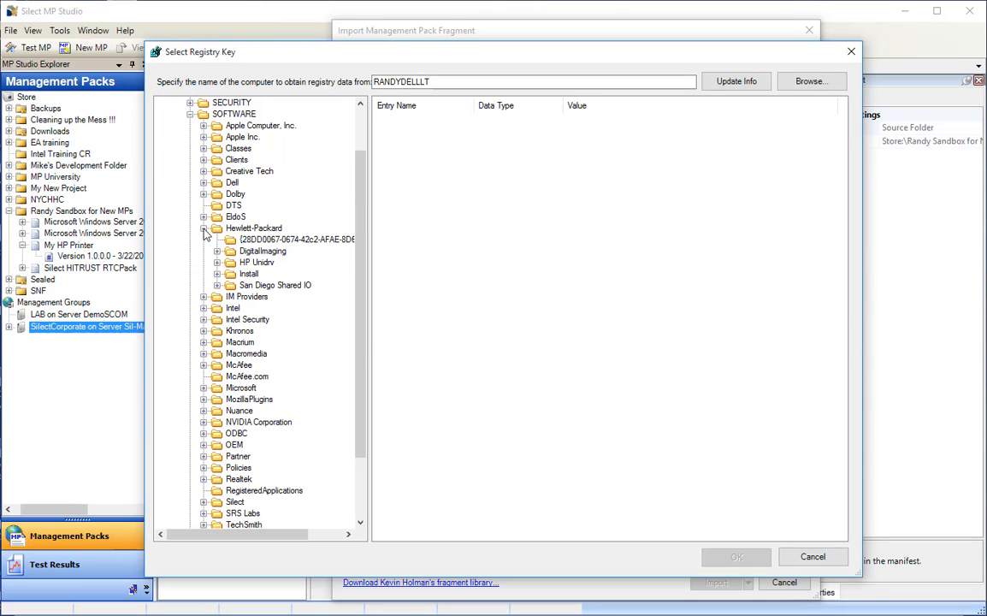
click(218, 274)
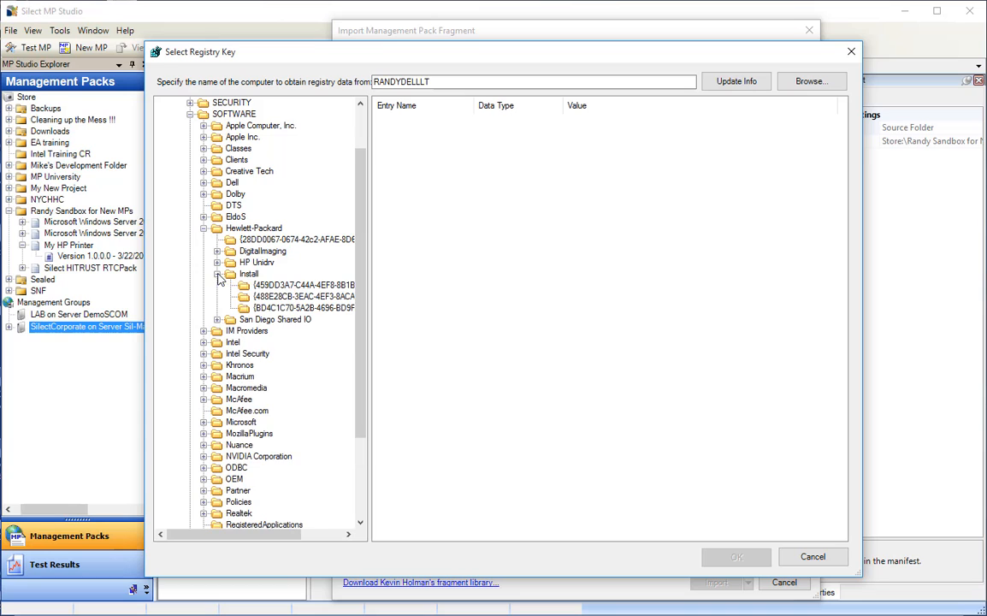
click(282, 285)
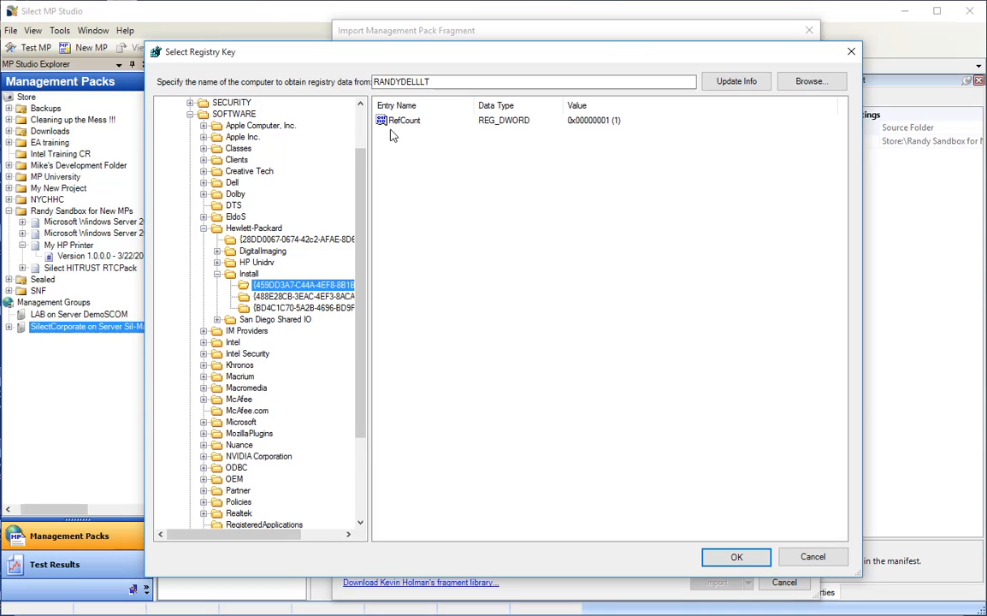
click(409, 125)
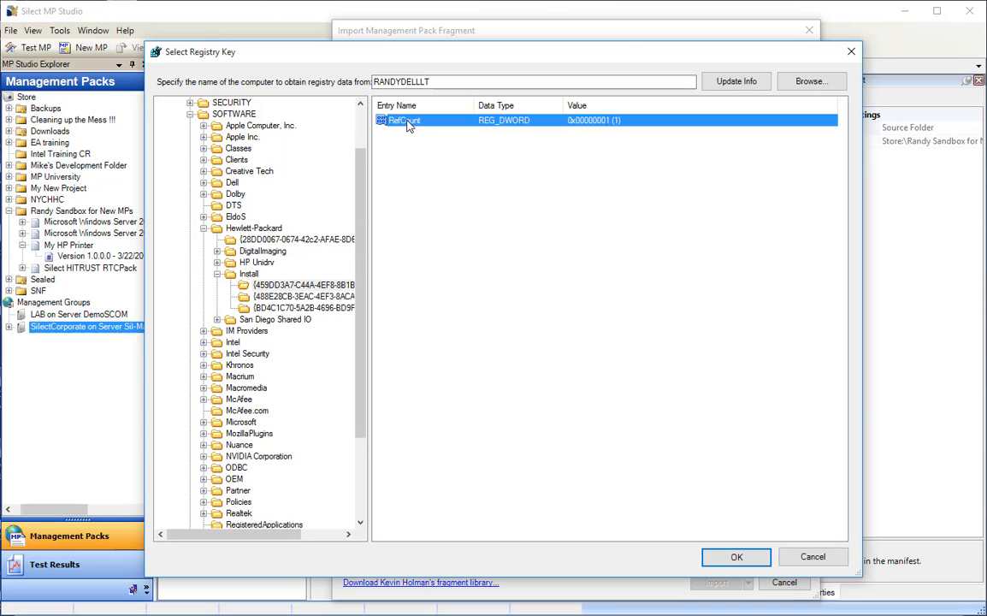
click(744, 560)
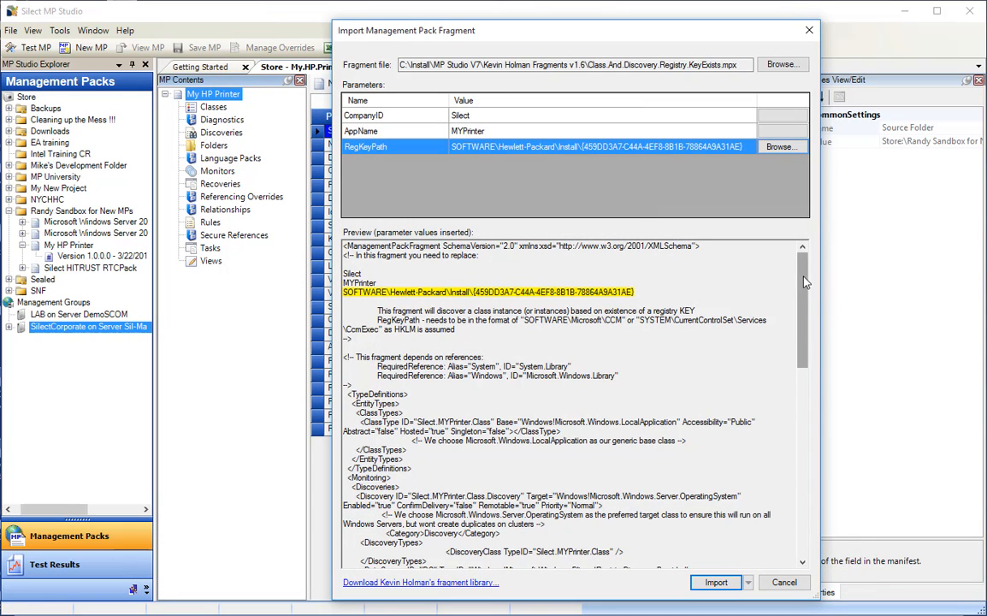
Review the fragment preview, import the fragment into My HP Printer, and display the pack's classes
drag(804, 282, 804, 306)
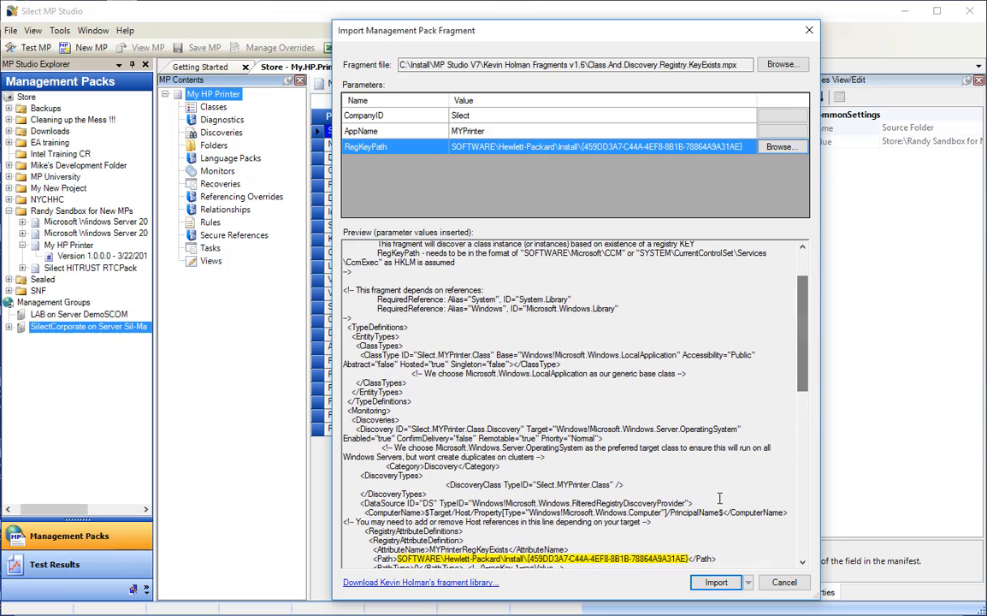
click(717, 584)
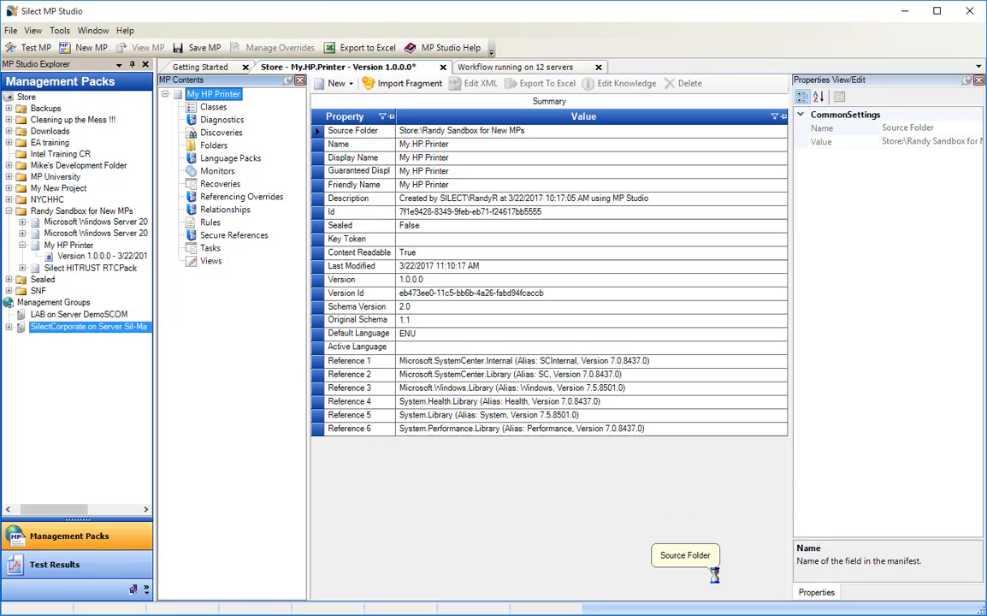
click(221, 108)
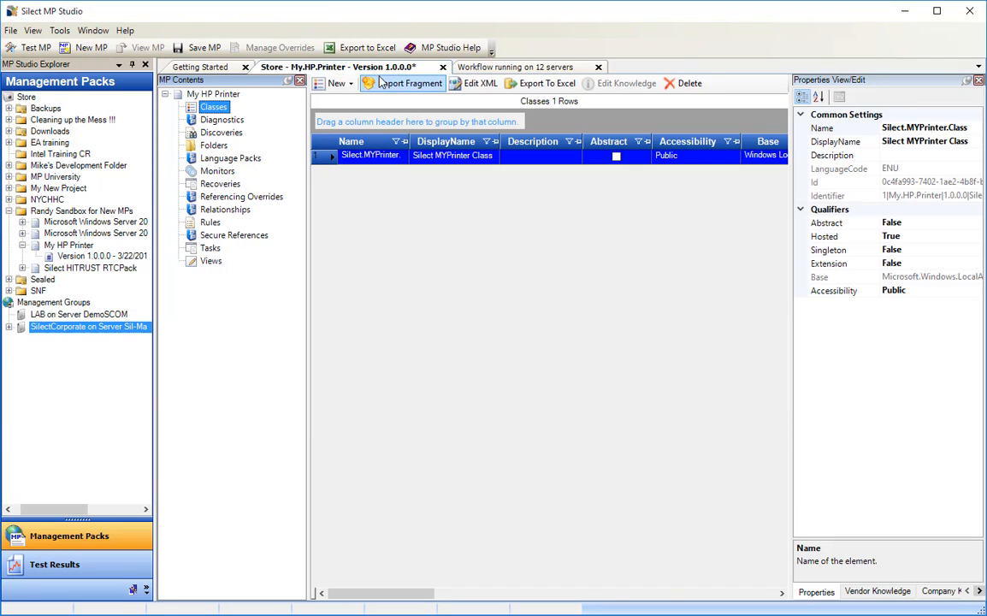
Start another fragment import and load Monitor.Service.WithAlert.mpx as the fragment file
click(402, 84)
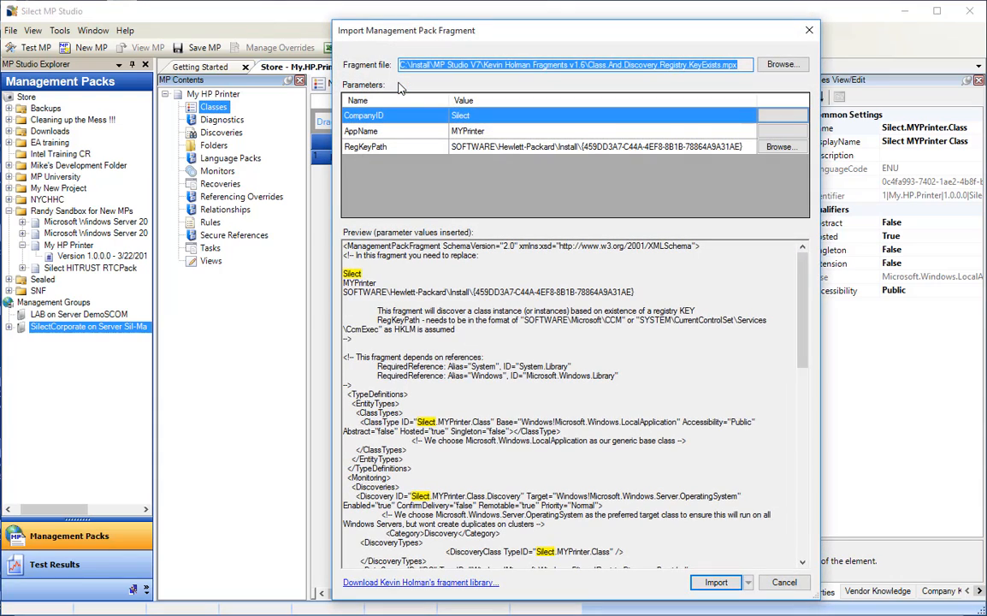
click(781, 64)
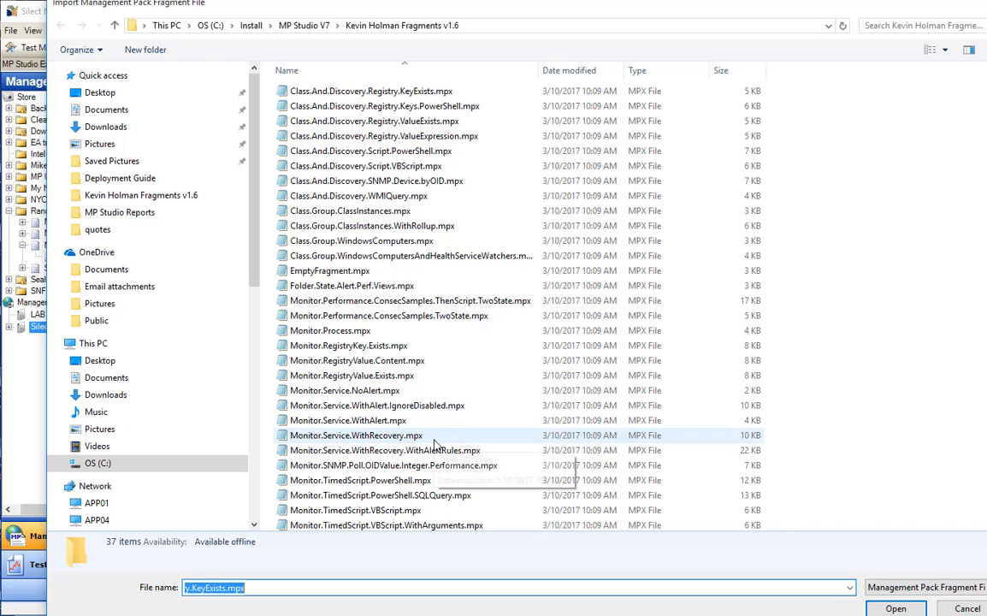
click(406, 425)
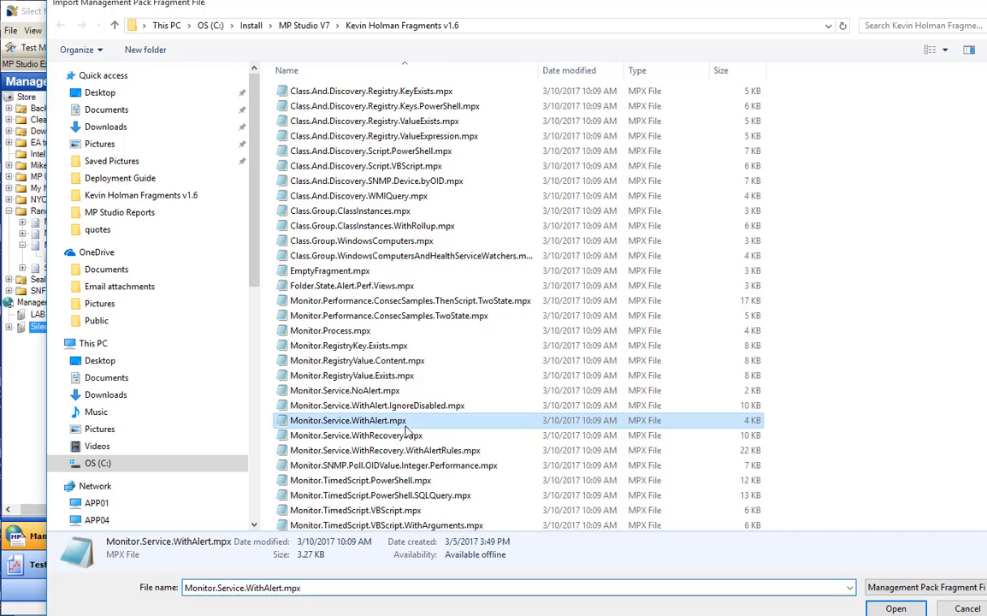
click(897, 606)
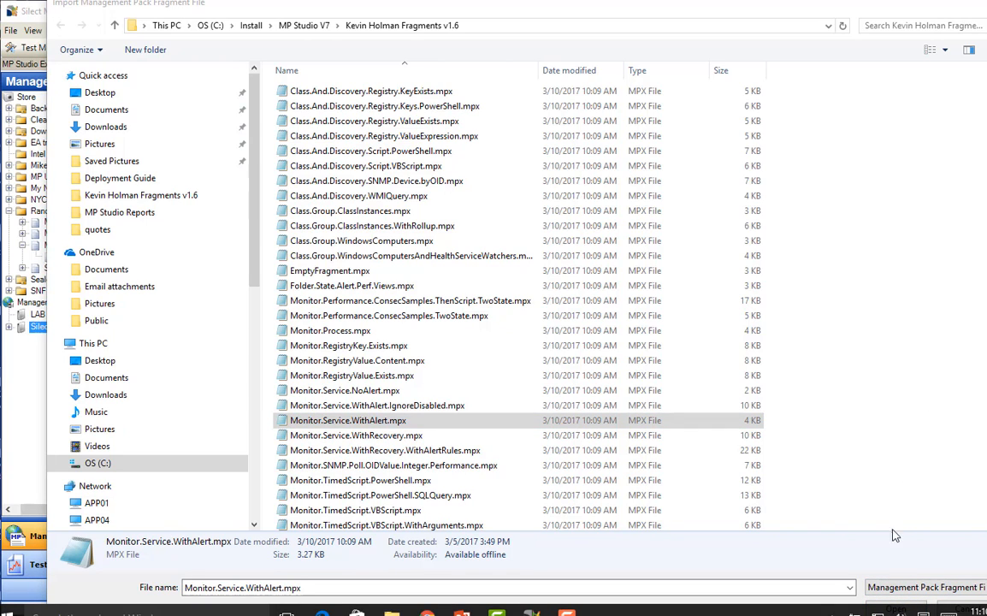
click(899, 606)
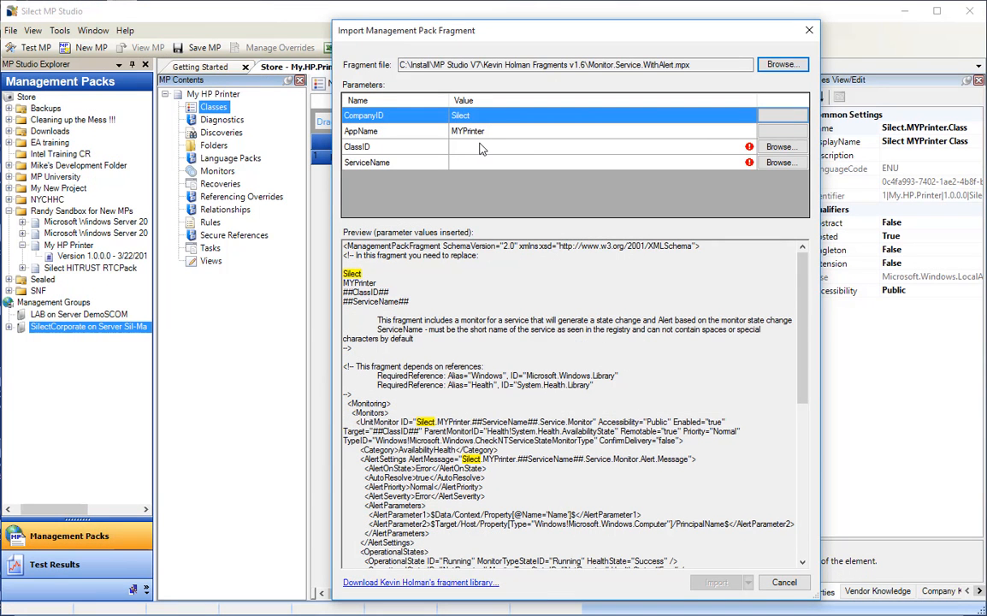
Set the monitor fragment's ClassID parameter to the Silect MYPrinter Class target
click(727, 146)
click(796, 151)
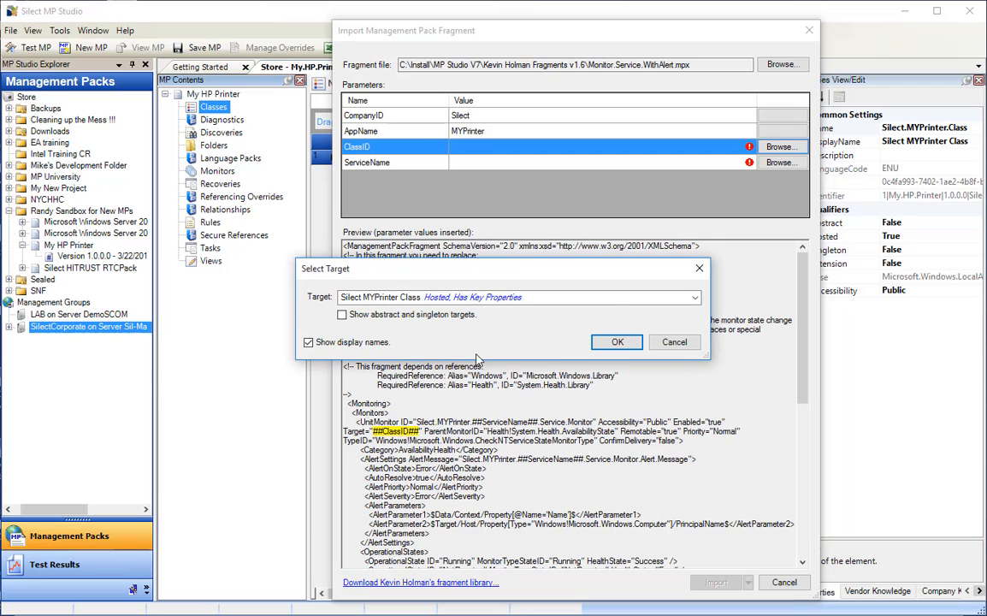
click(632, 343)
Set the monitor fragment's ServiceName parameter to HP LaserJet Service by picking it from the local computer's services
click(780, 163)
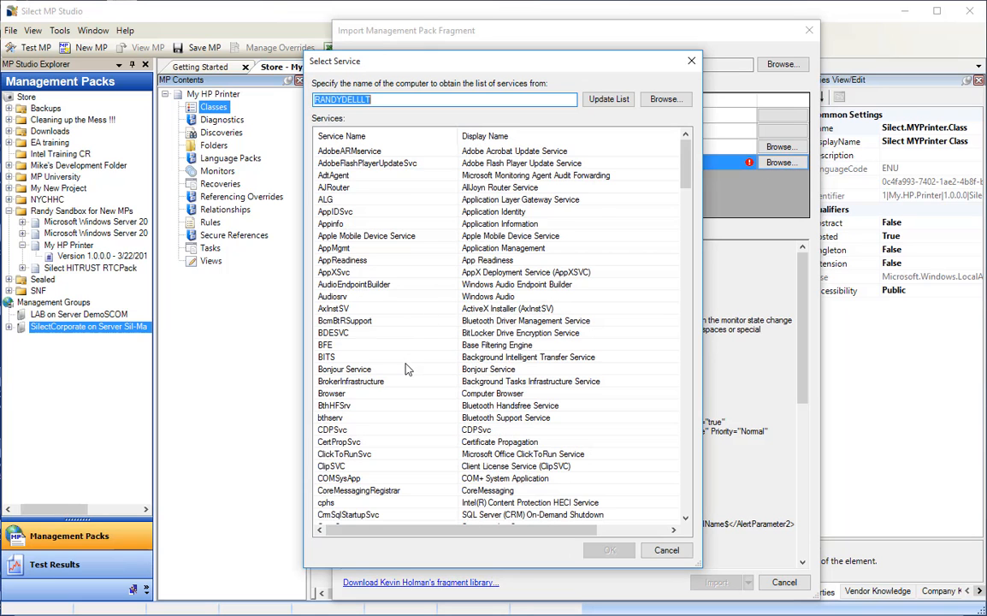
scroll(415, 375, down, 3)
scroll(419, 379, down, 12)
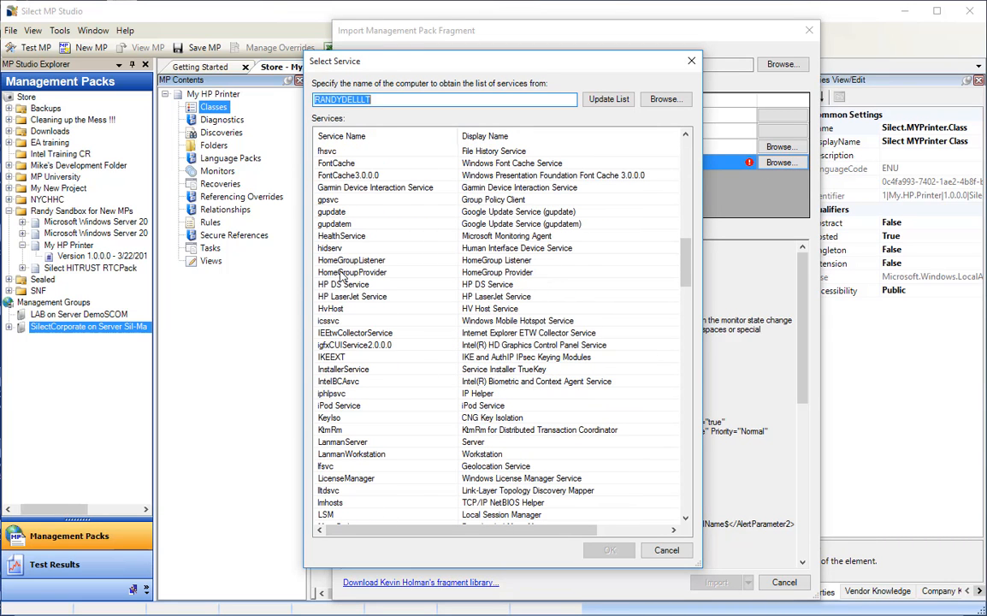
click(343, 296)
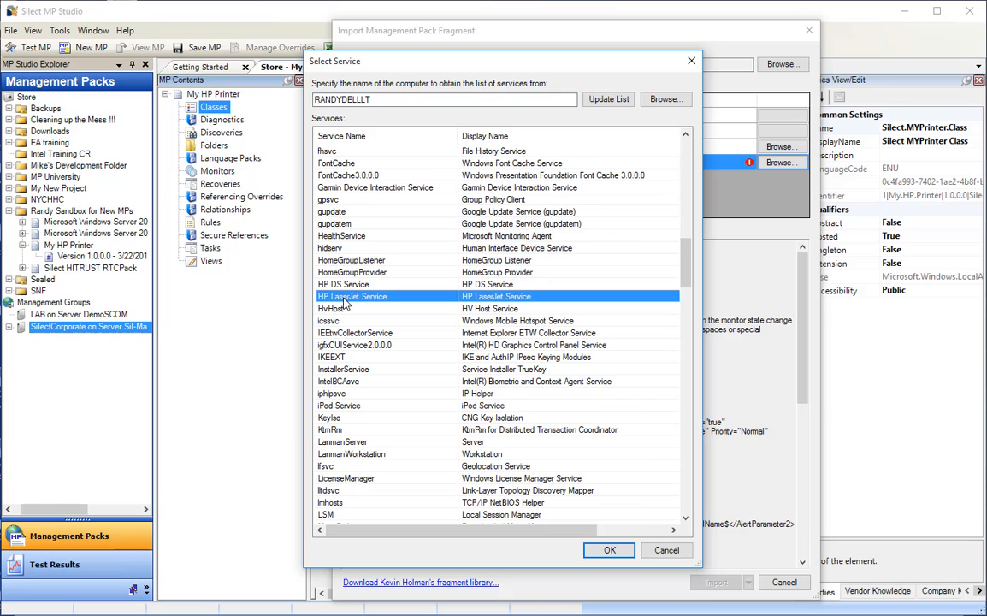
click(620, 553)
Replace the spaces in the ServiceName value with periods, making it HP.LaserJet.Service
click(496, 165)
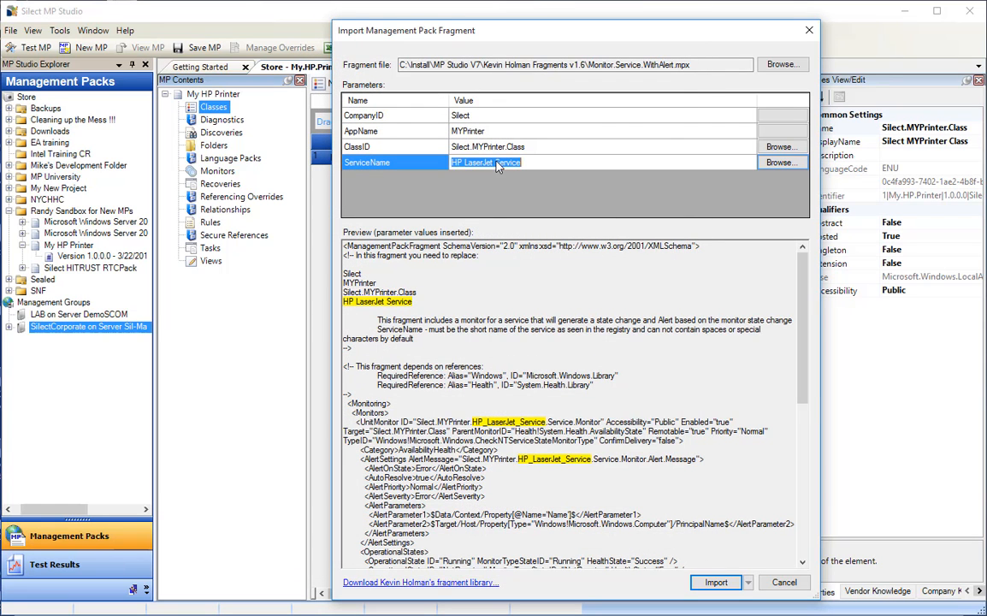
key(BackSpace)
click(464, 162)
Review the monitor fragment's parameter values in the preview and import the fragment into My HP Printer
click(560, 118)
click(562, 131)
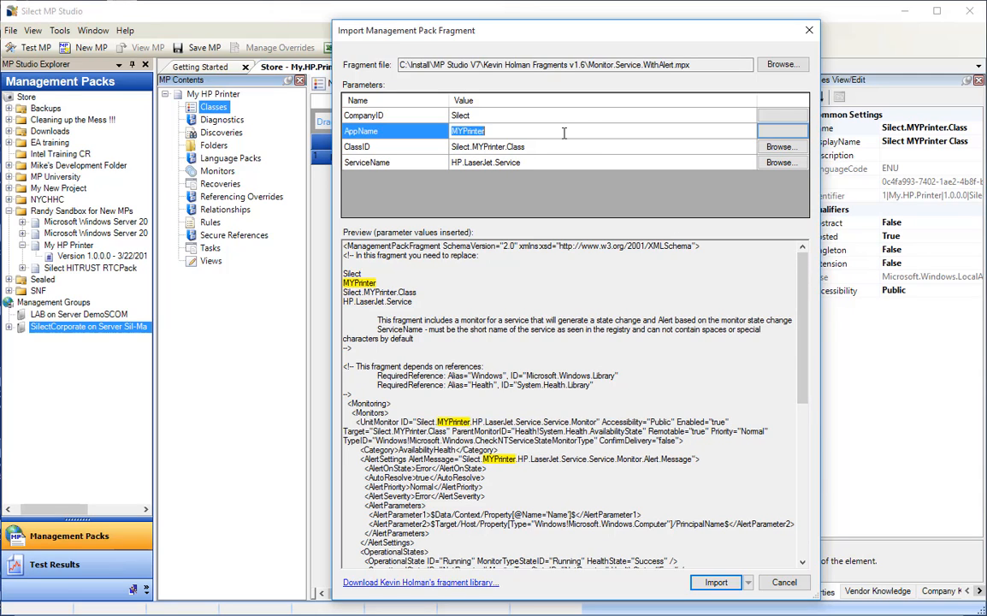
click(569, 147)
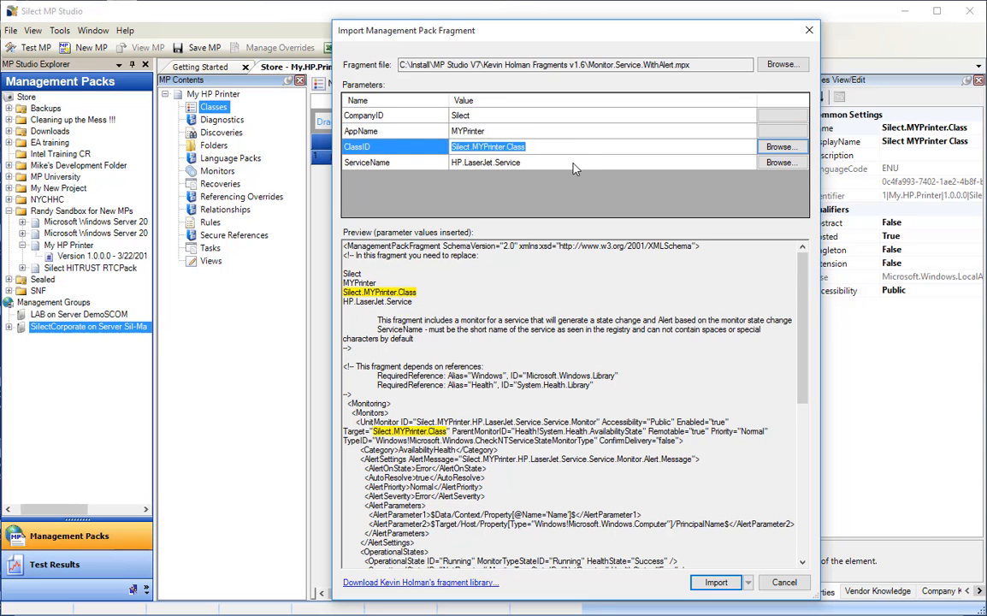
click(572, 163)
mouse_move(806, 284)
mouse_down()
mouse_move(806, 377)
mouse_move(806, 283)
mouse_up()
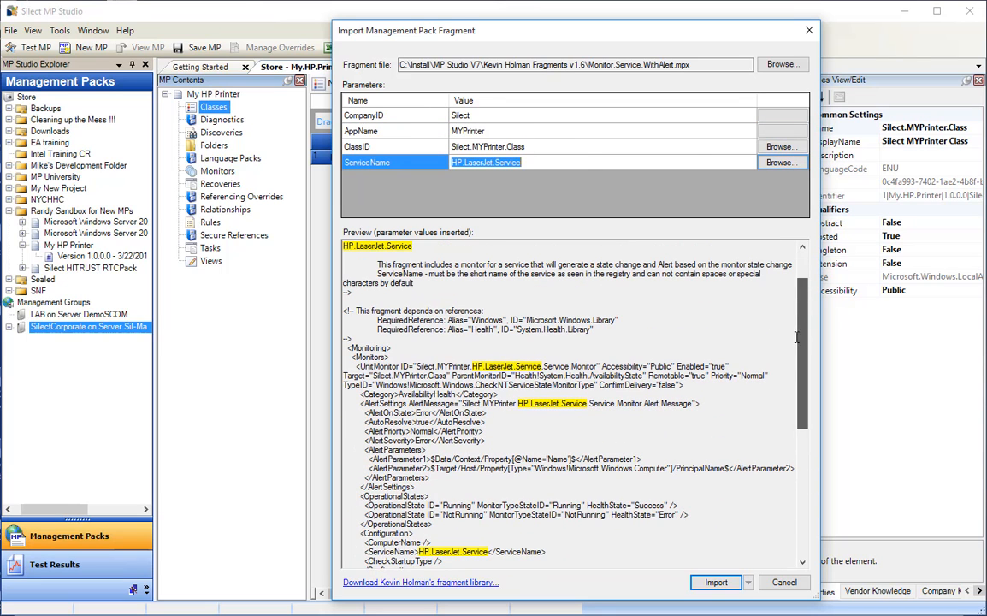
click(716, 583)
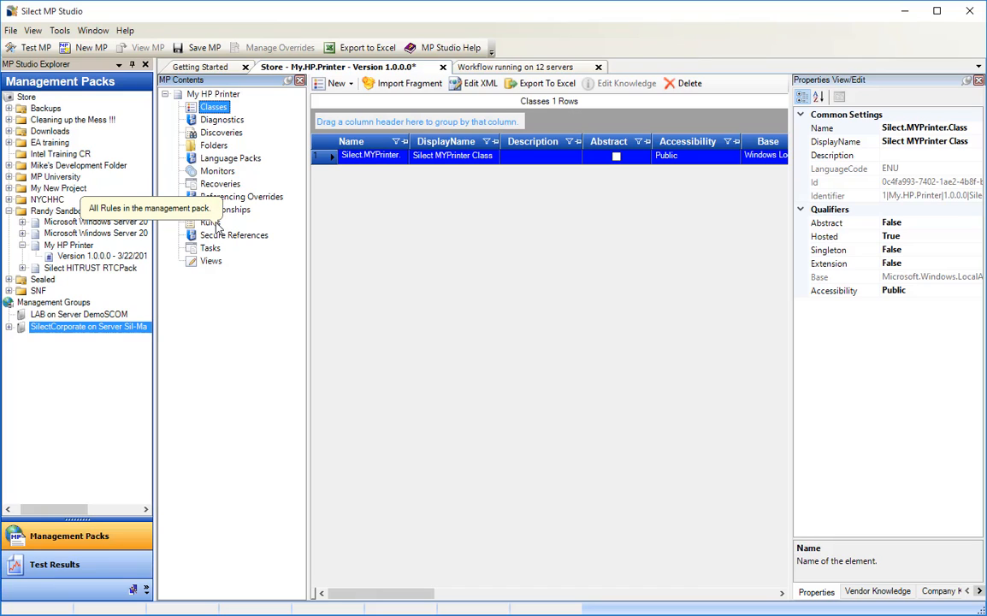
Start another fragment import and load Rule.Performance.Collection.Perfmon.mpx as the fragment file
right_click(217, 224)
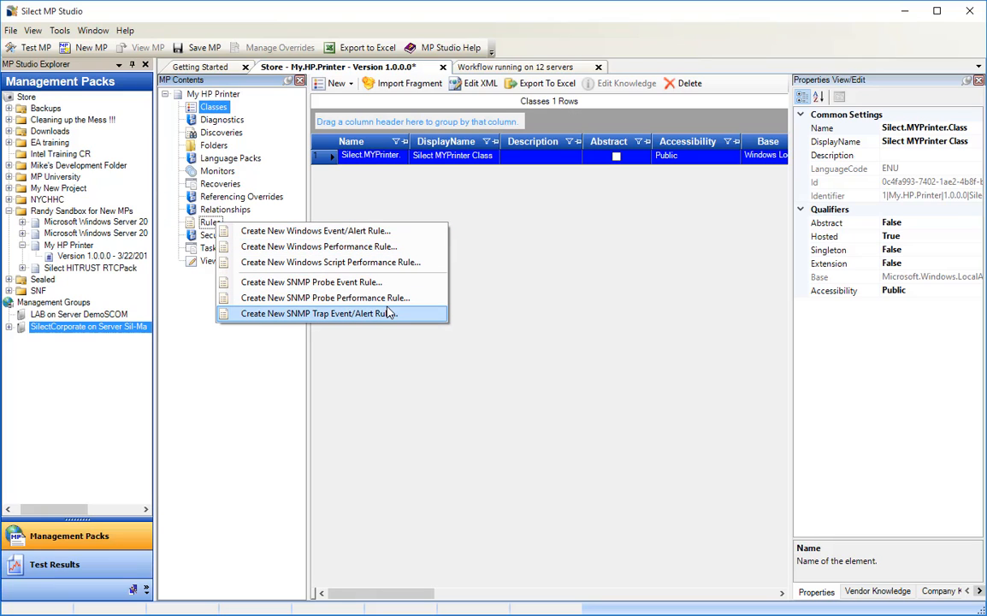
click(409, 84)
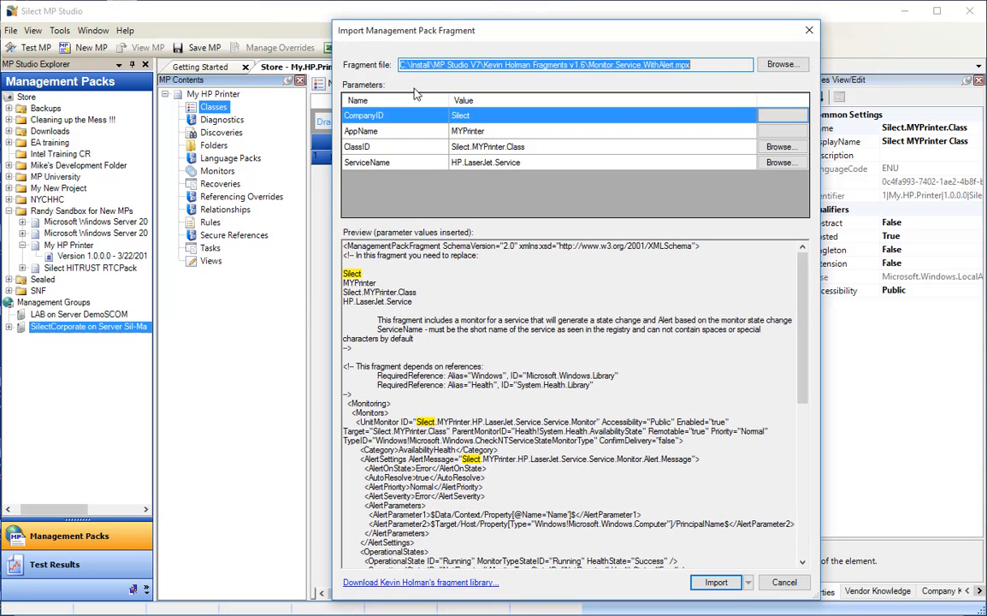
click(781, 64)
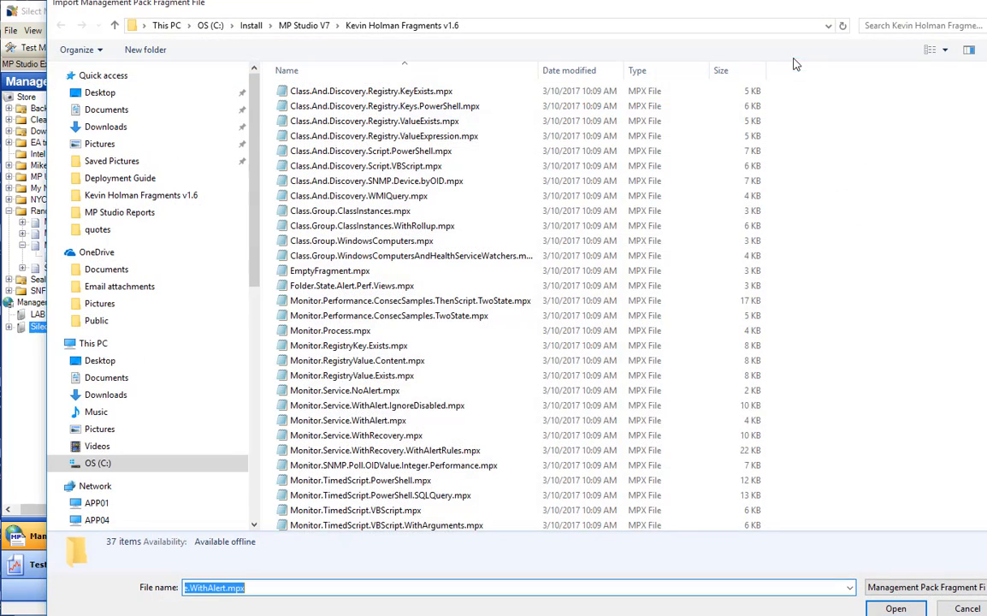
scroll(400, 420, down, 2)
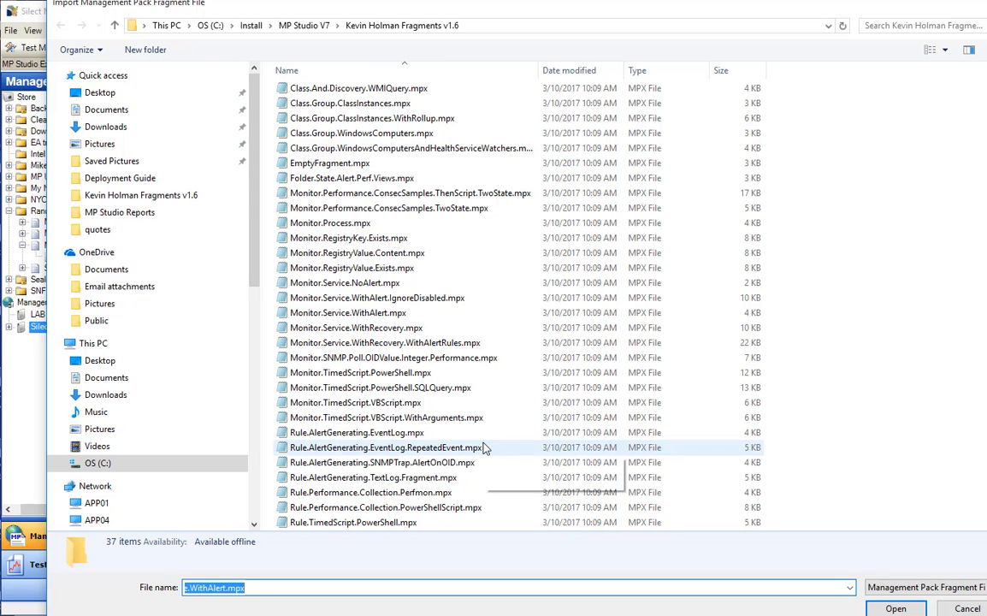
click(381, 493)
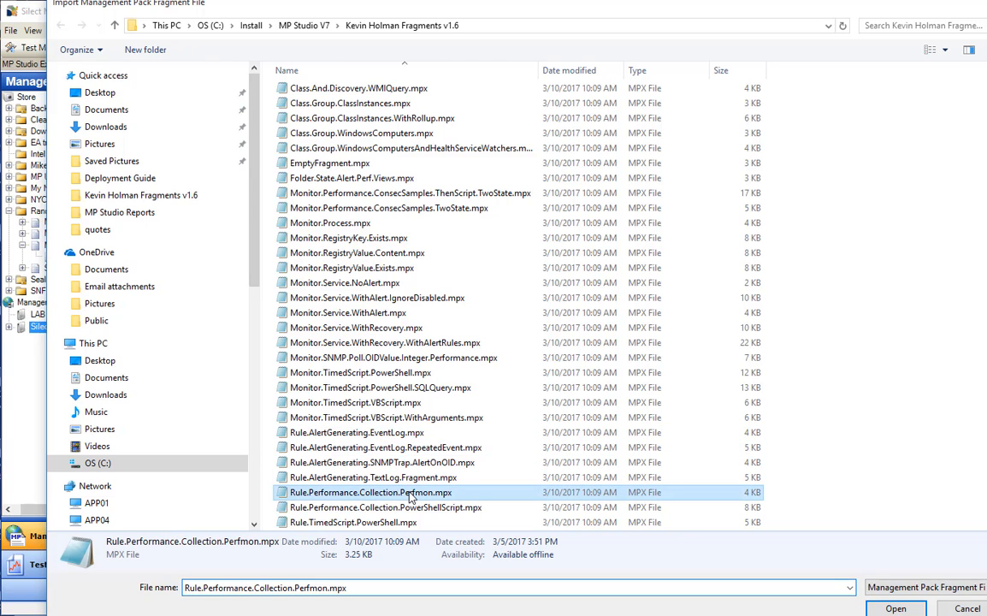
click(896, 608)
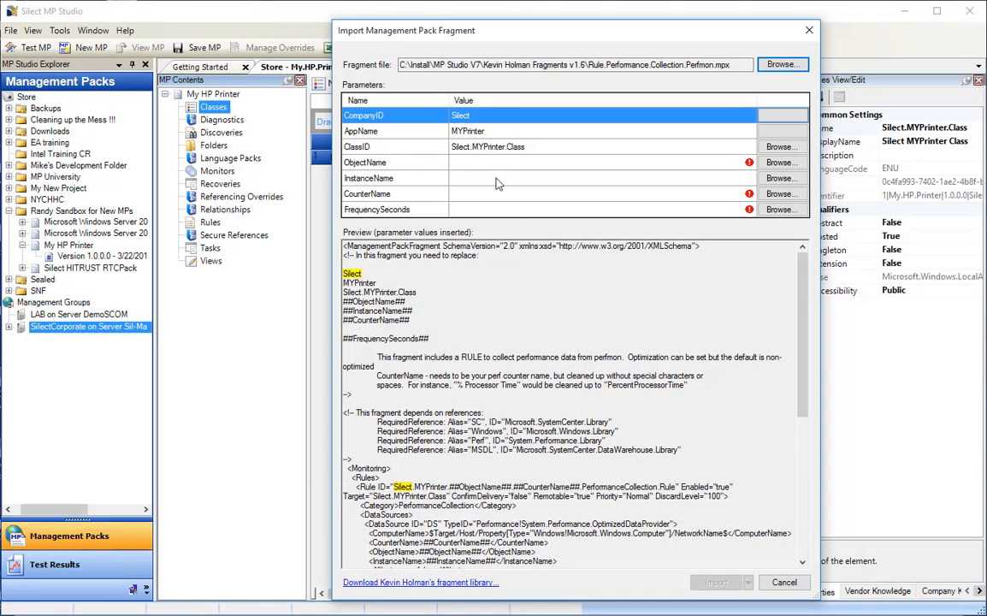
Fill the rule fragment's counter parameters with the Process object, _Total instance and % Processor Time counter from the local computer
click(451, 161)
click(793, 167)
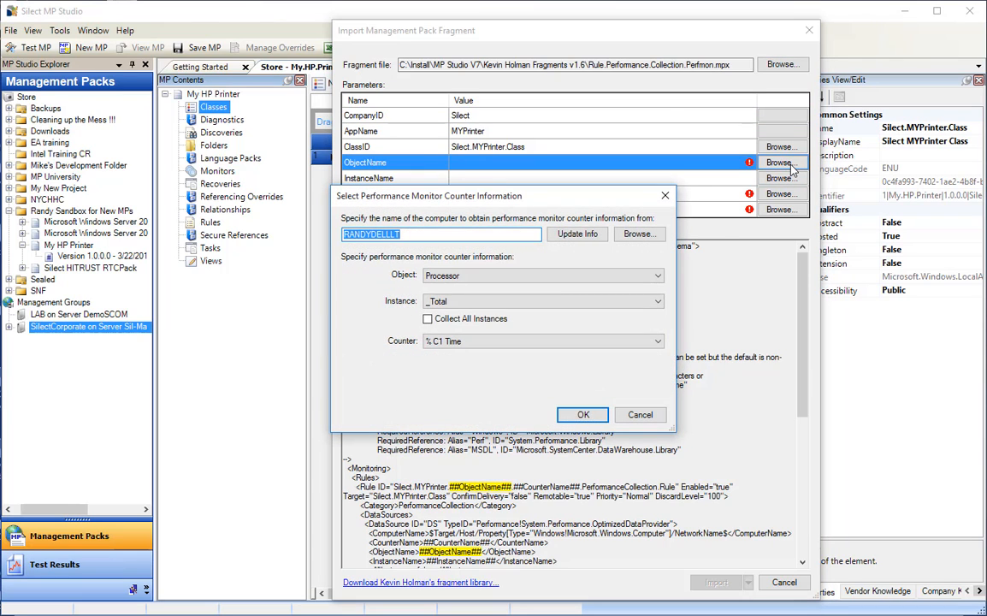
click(656, 275)
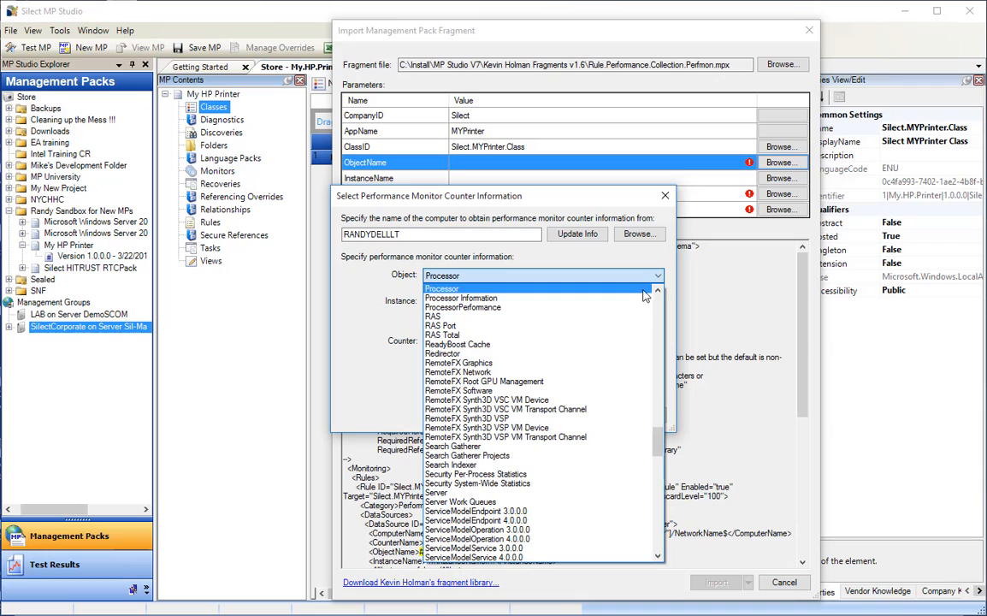
click(658, 291)
click(646, 289)
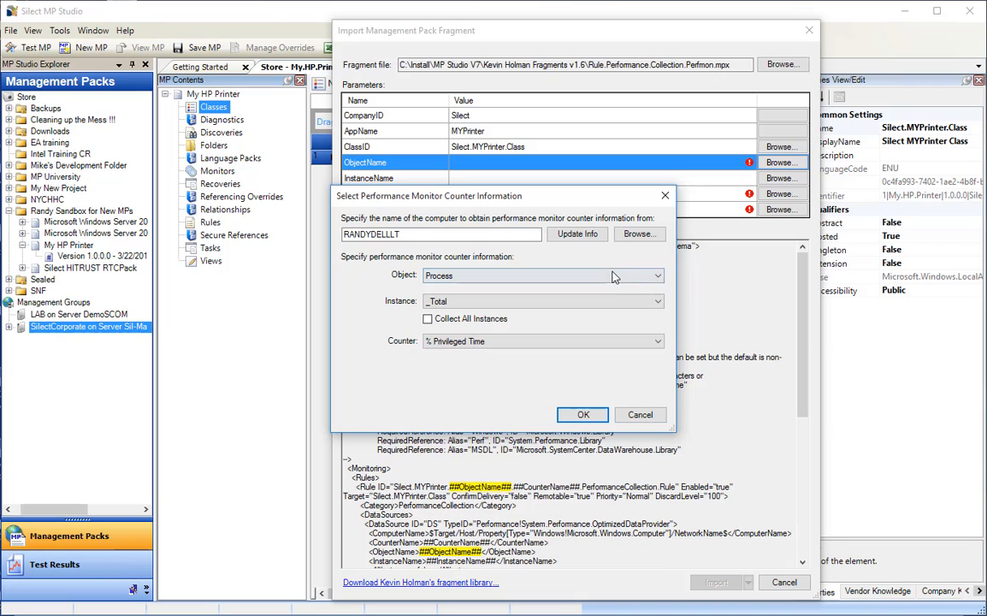
click(658, 341)
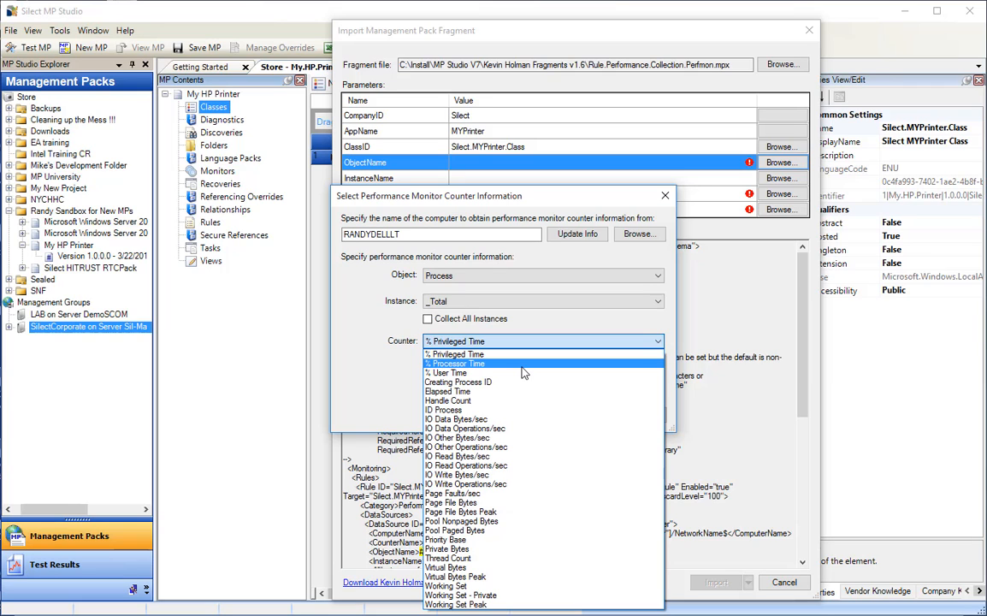
click(522, 366)
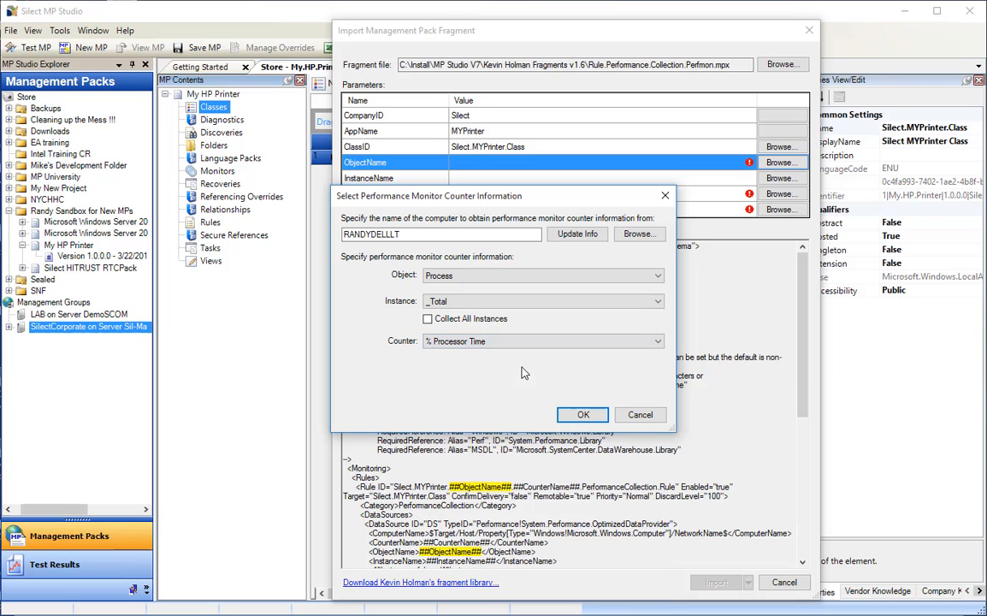
click(583, 416)
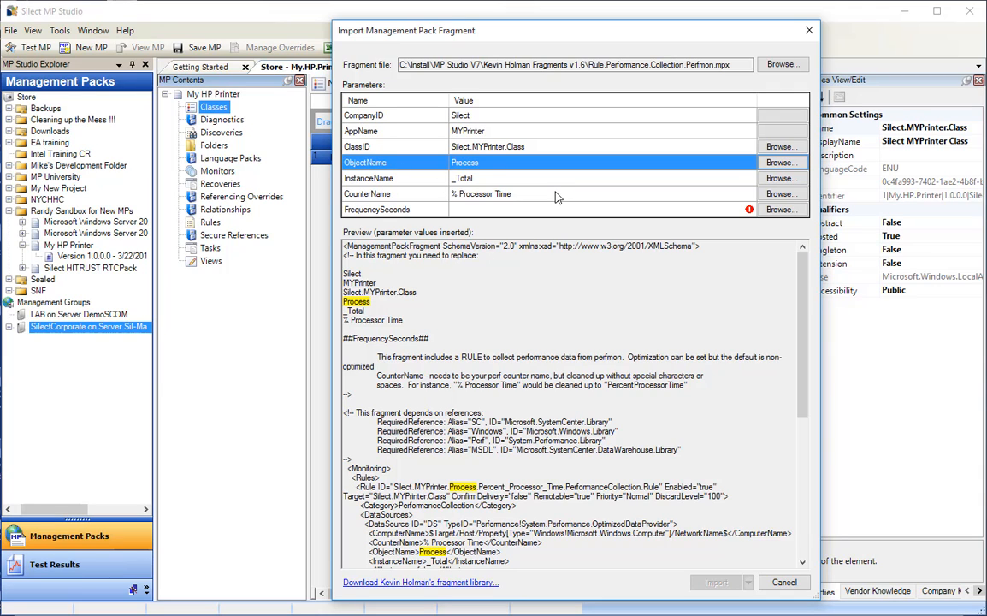
Set the FrequencySeconds parameter to 5 minutes and check how the CounterName value is used in the preview
click(795, 210)
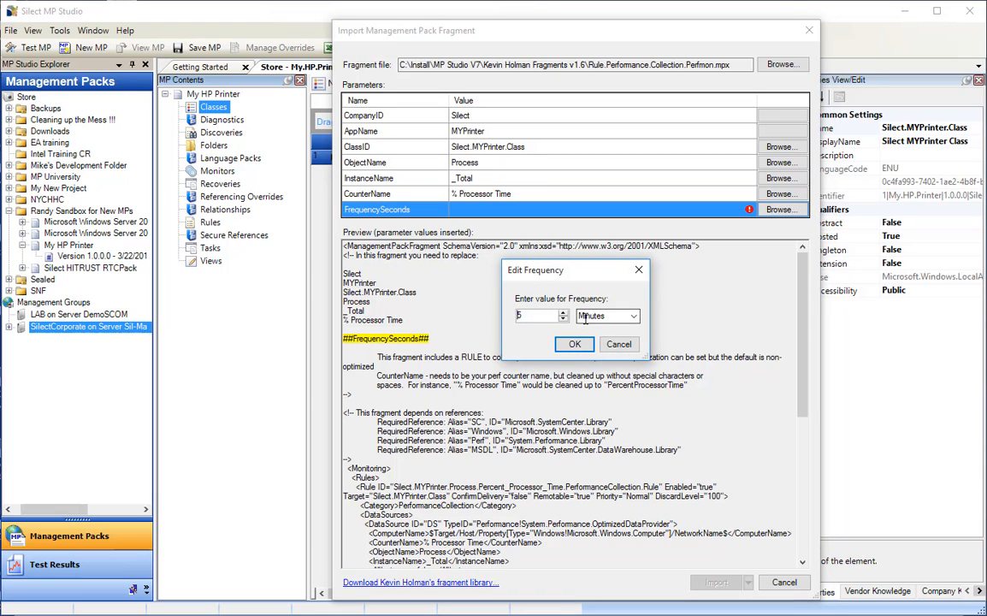
click(575, 345)
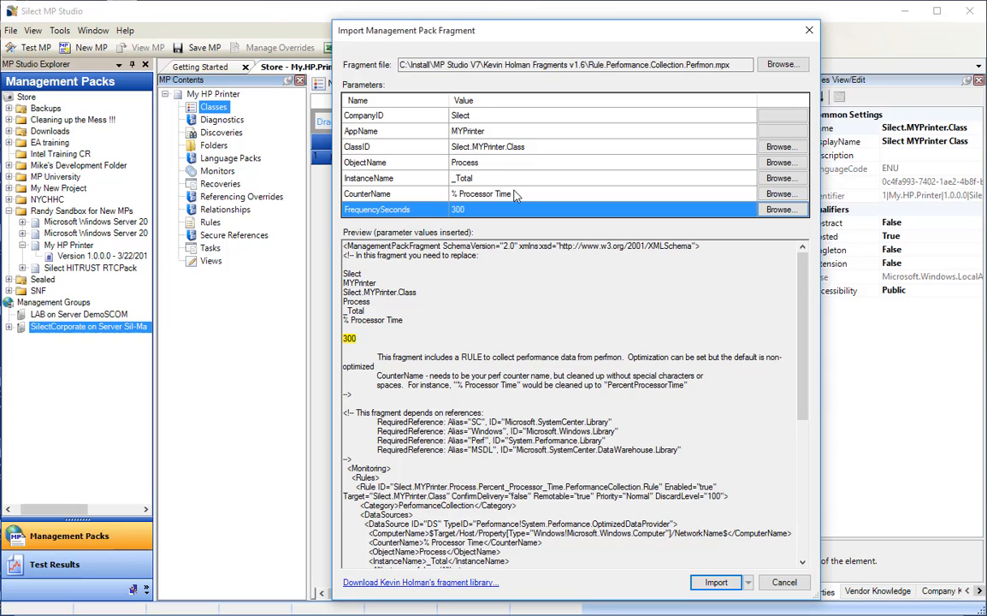
click(468, 193)
Import the performance collection fragment, adding the missing Microsoft.SystemCenter.DataWarehouse.Library reference to the management pack
click(727, 583)
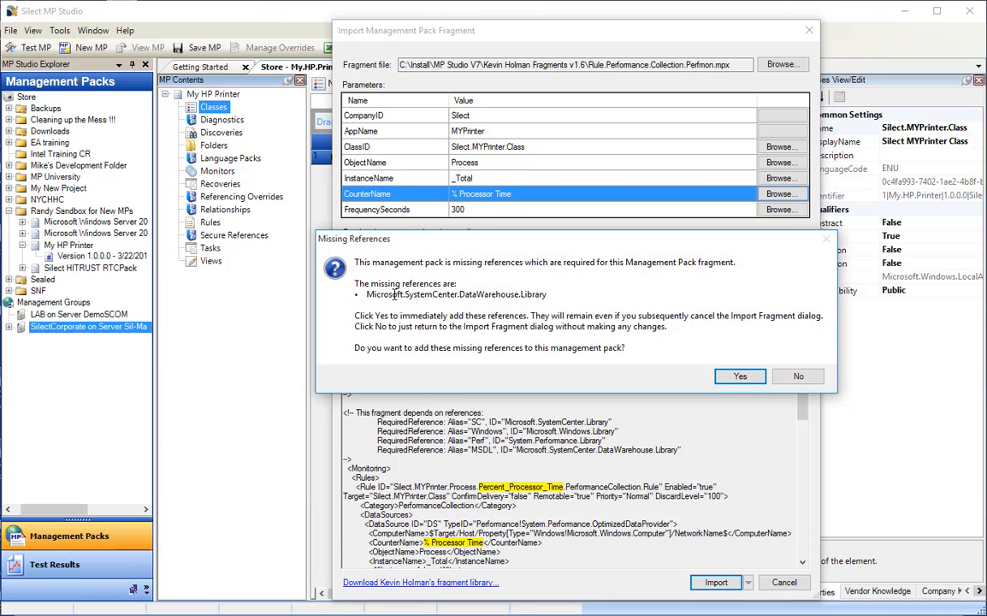
click(741, 377)
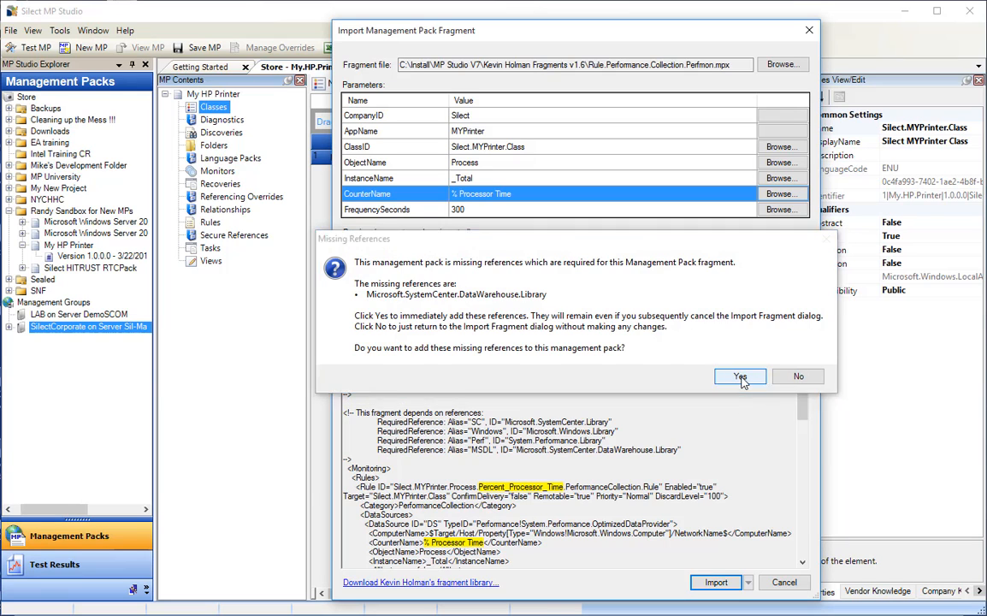
click(723, 585)
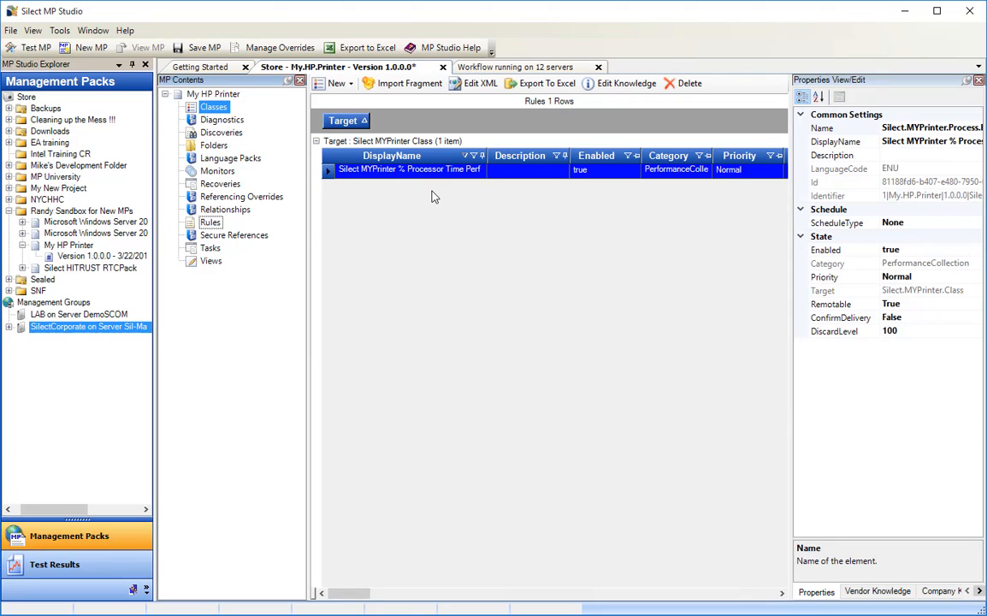
Save the My HP Printer management pack to the store as version 1.0.0.1
click(204, 48)
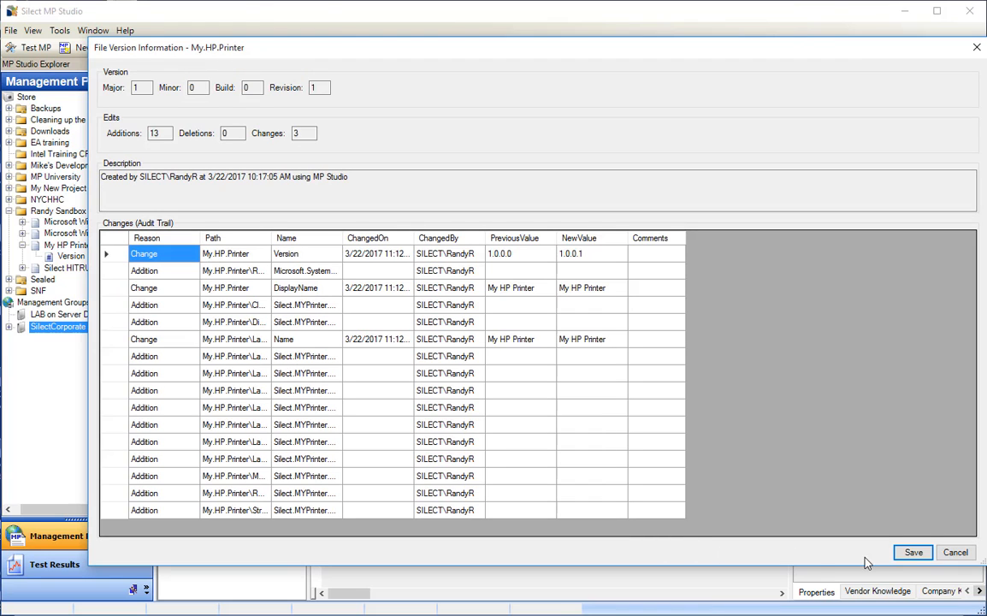
click(916, 554)
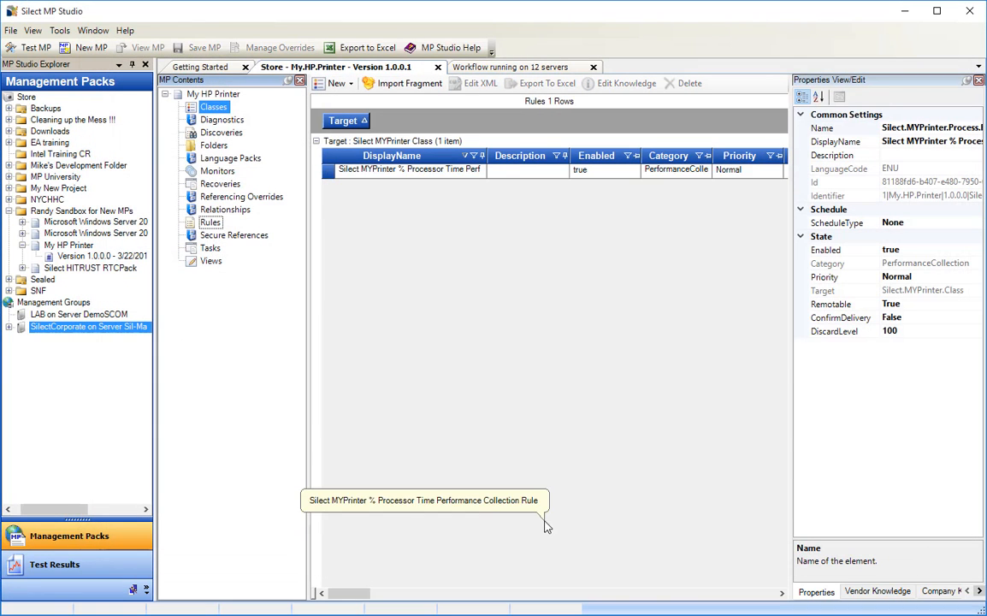